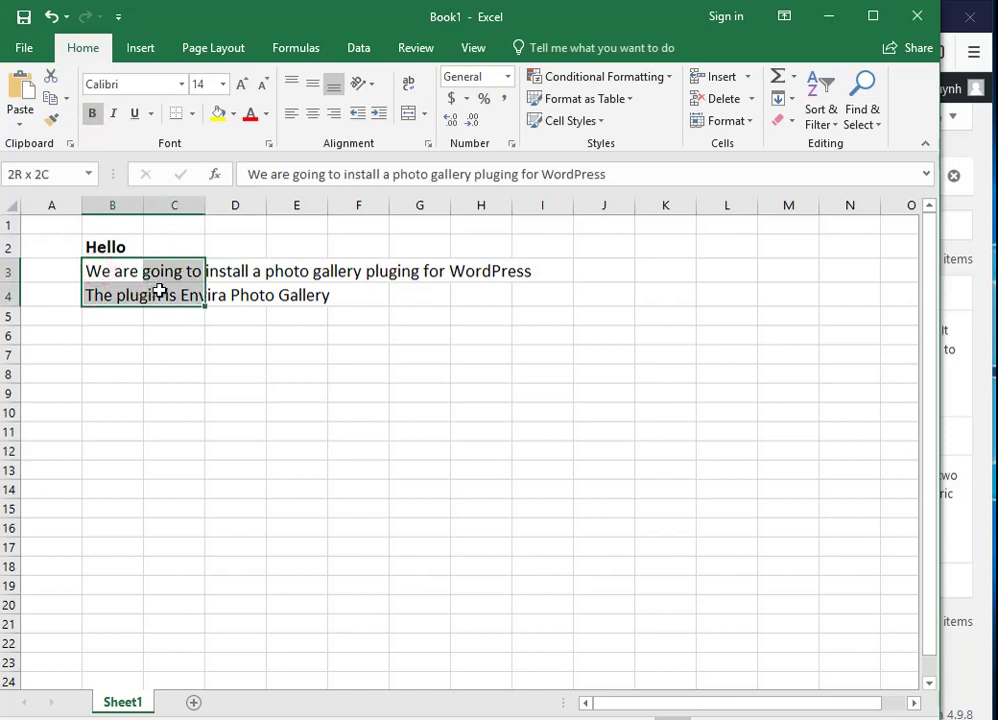
Bold the introductory lines in B3:B4 and enter "1- install the plugin" in cell B6.
{"action": "left_click", "coordinate": [93, 115]}
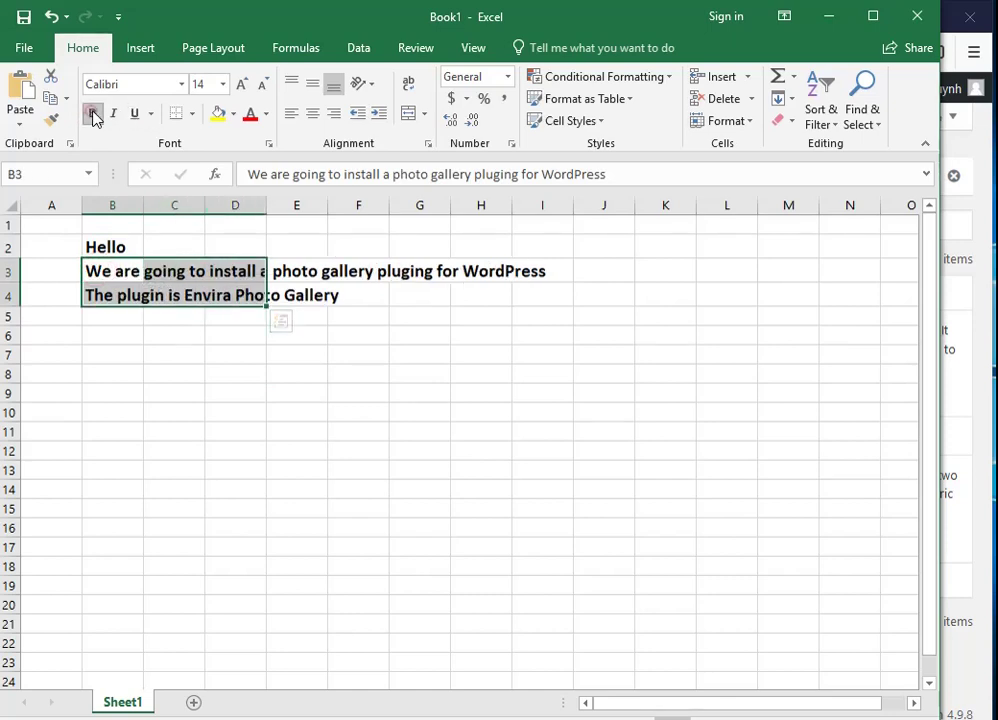
{"action": "left_click", "coordinate": [110, 337]}
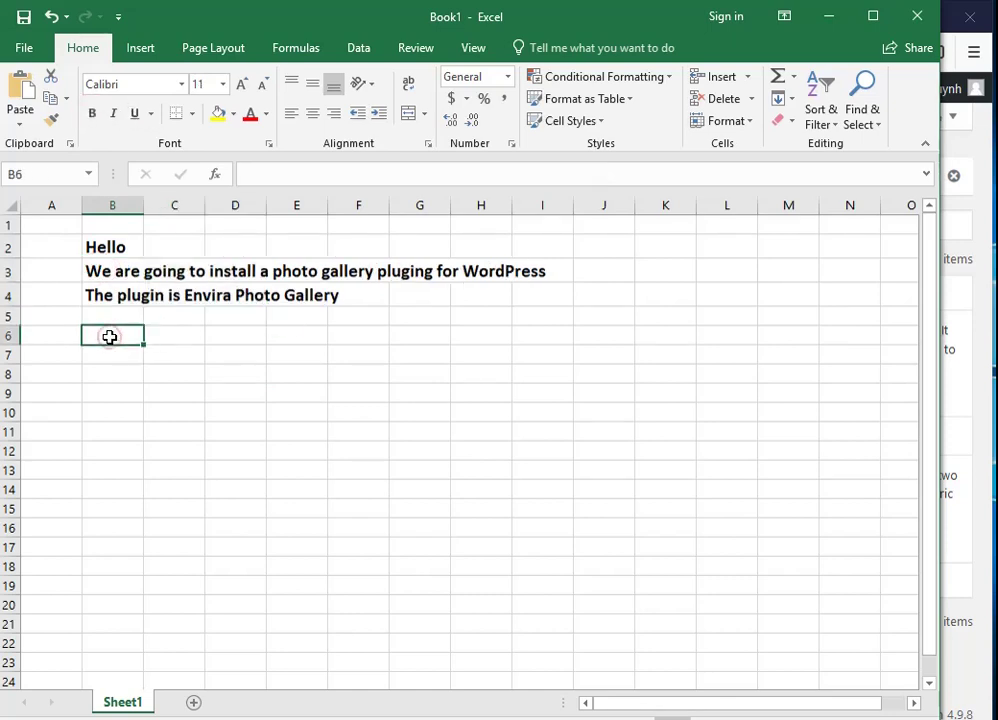
{"action": "type", "text": "1- i"}
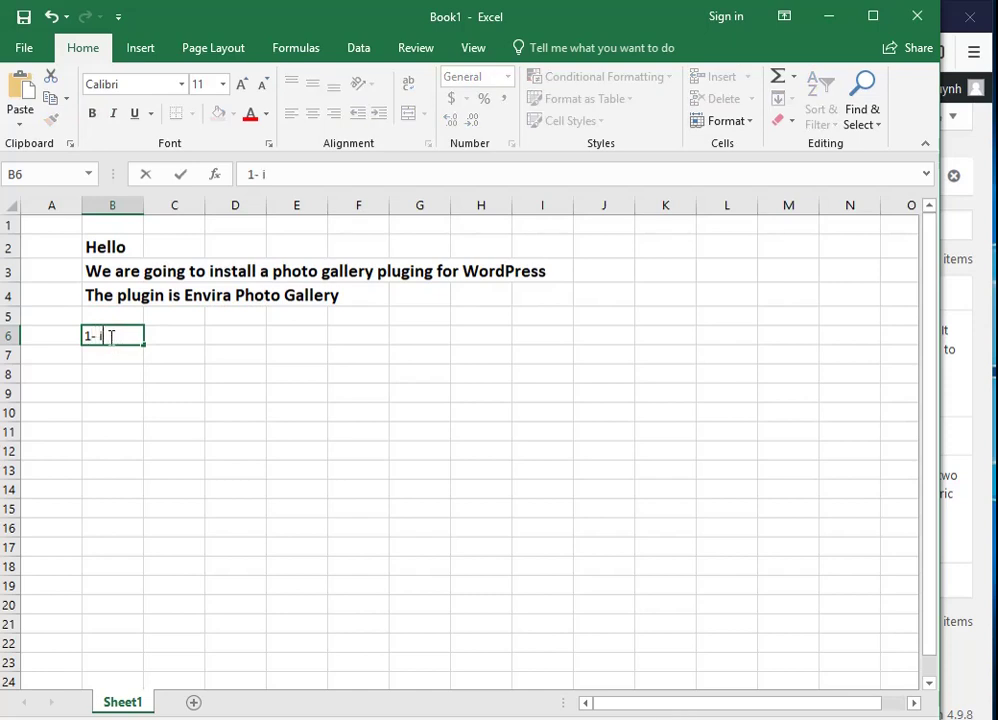
{"action": "type", "text": "nstall"}
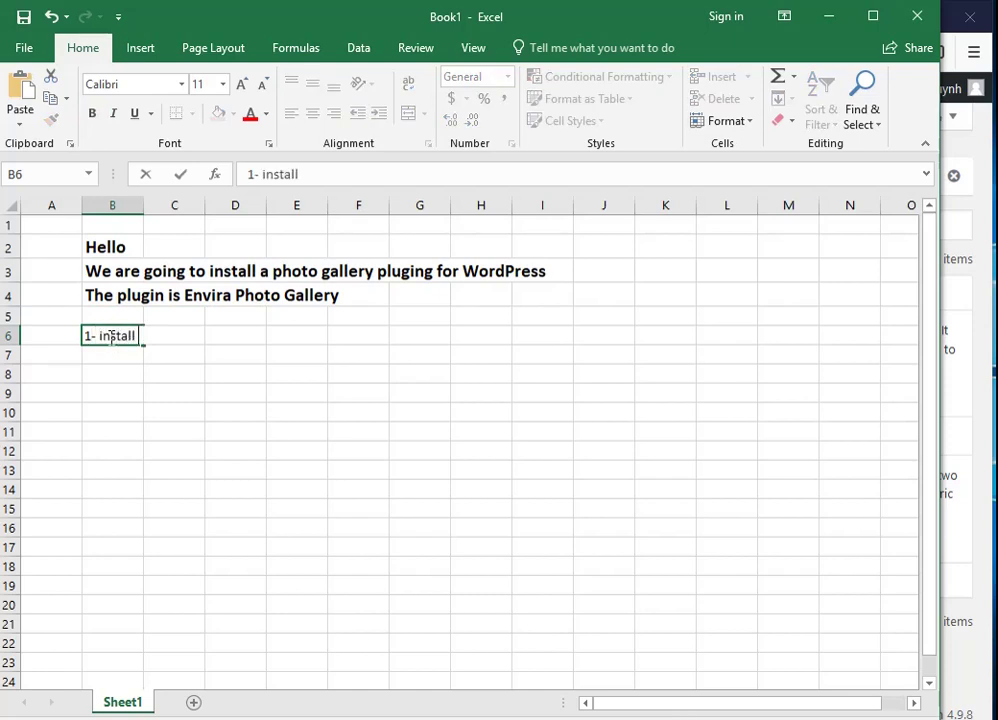
{"action": "type", "text": " the plugin"}
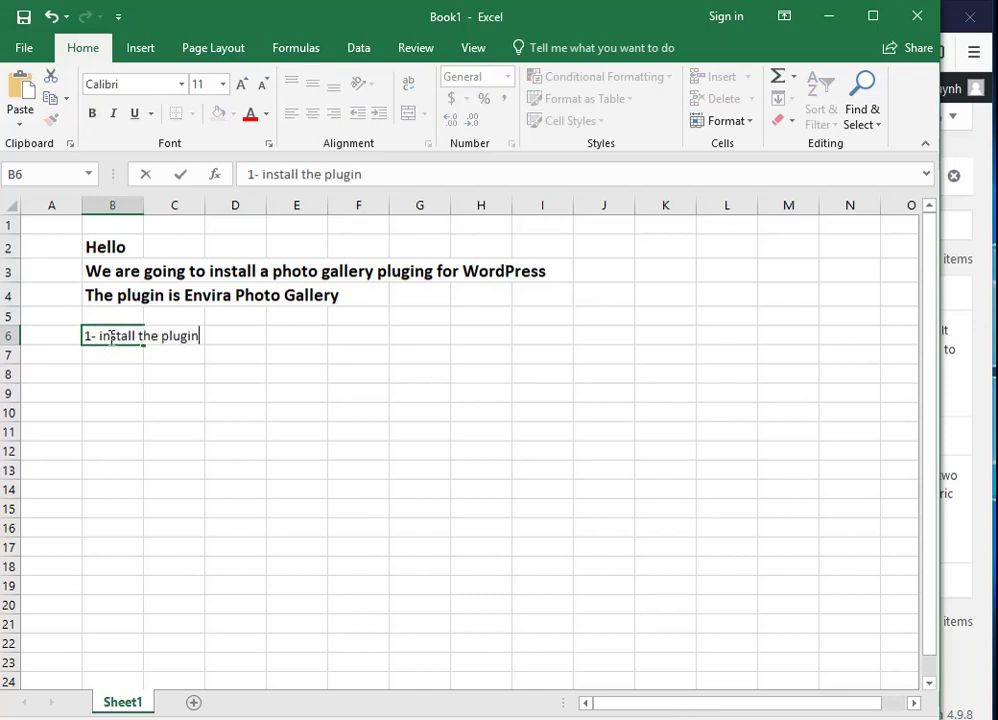
{"action": "left_click", "coordinate": [118, 391]}
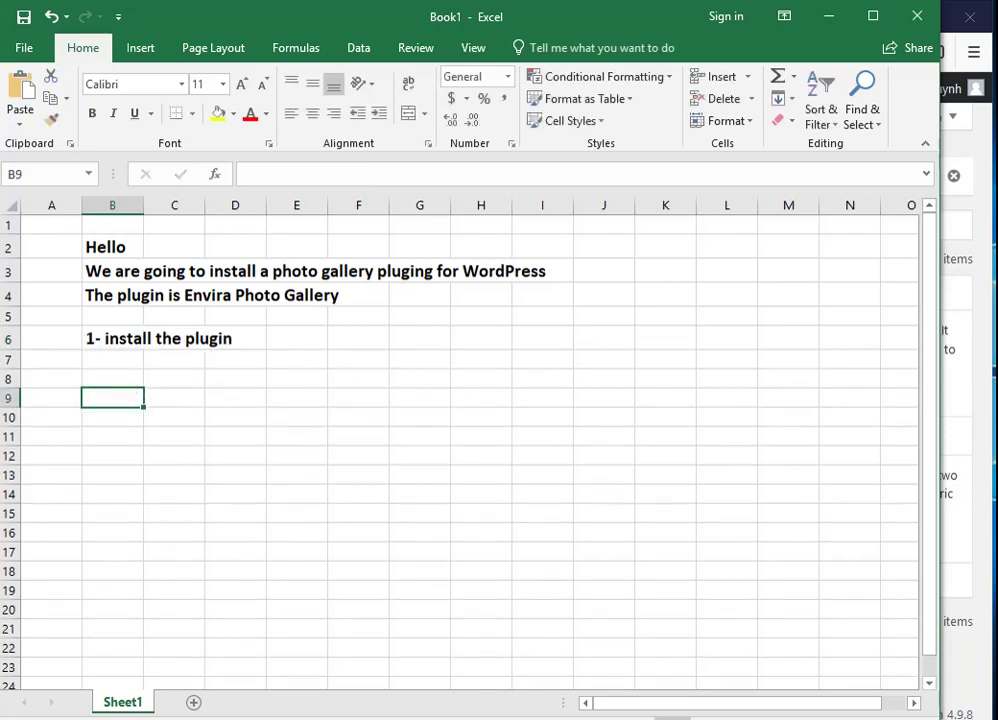
Switch to WordPress in the browser, search new plugins for "Envira photo gallery" and install Photo Gallery by Envira.
{"action": "left_click", "coordinate": [981, 400]}
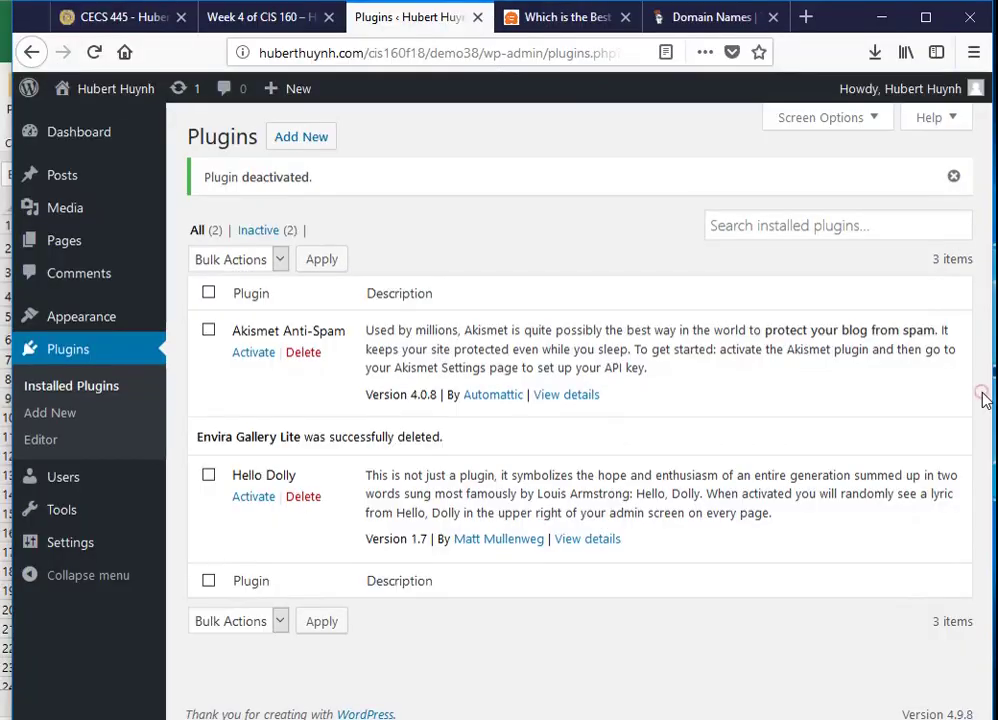
{"action": "left_click", "coordinate": [303, 144]}
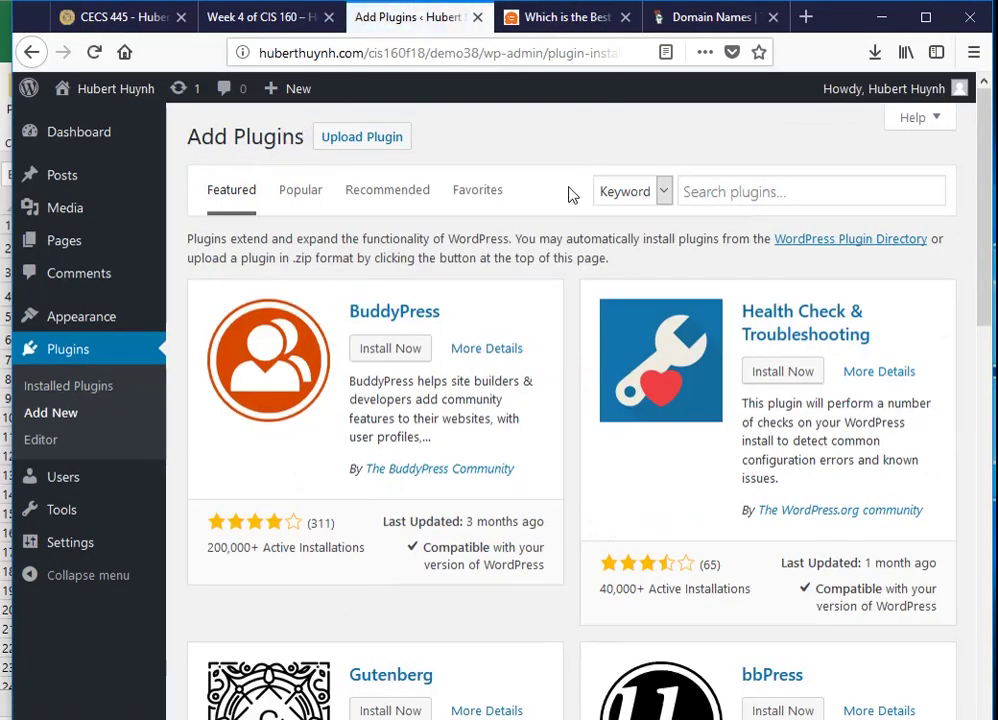
{"action": "left_click", "coordinate": [766, 194]}
{"action": "type", "text": "Envira"}
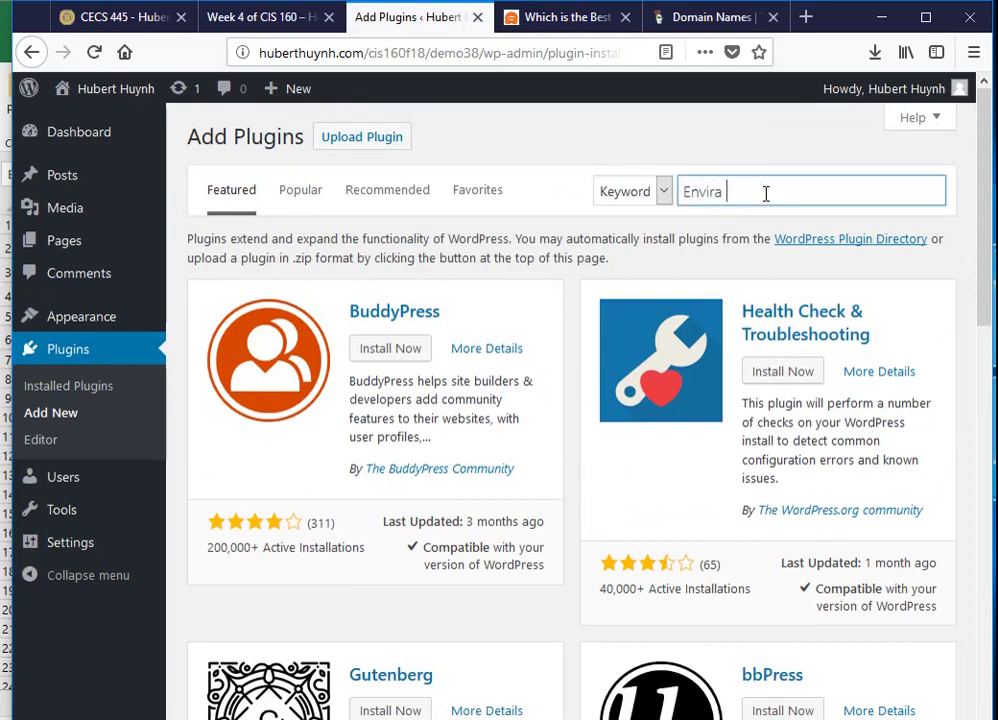
{"action": "type", "text": " phto"}
{"action": "type", "text": "o gallery"}
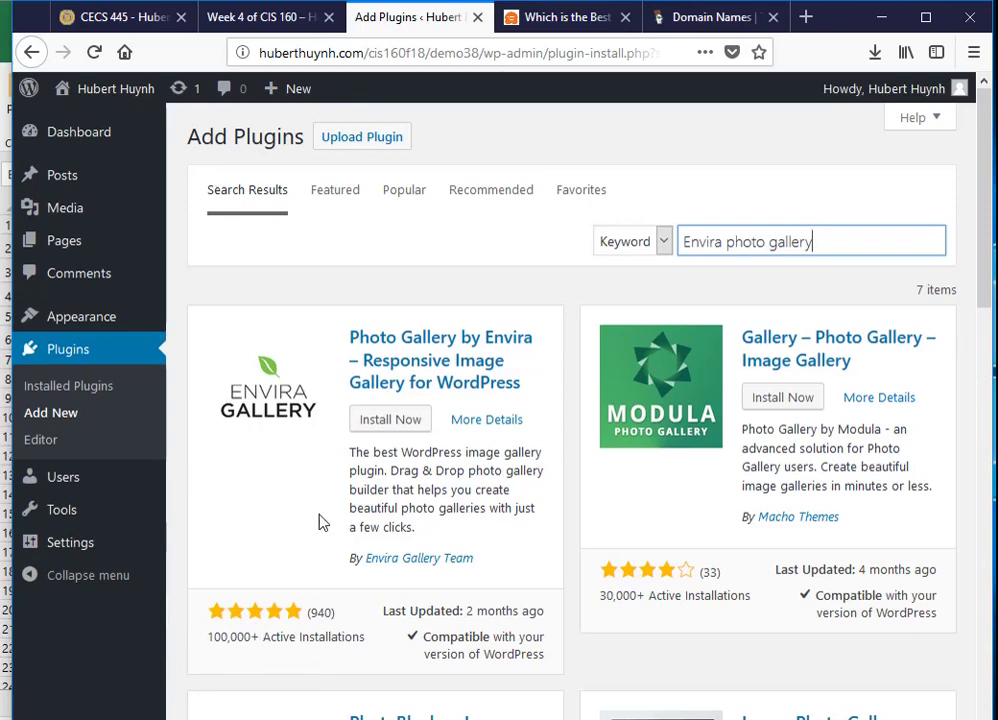
{"action": "left_click", "coordinate": [389, 421]}
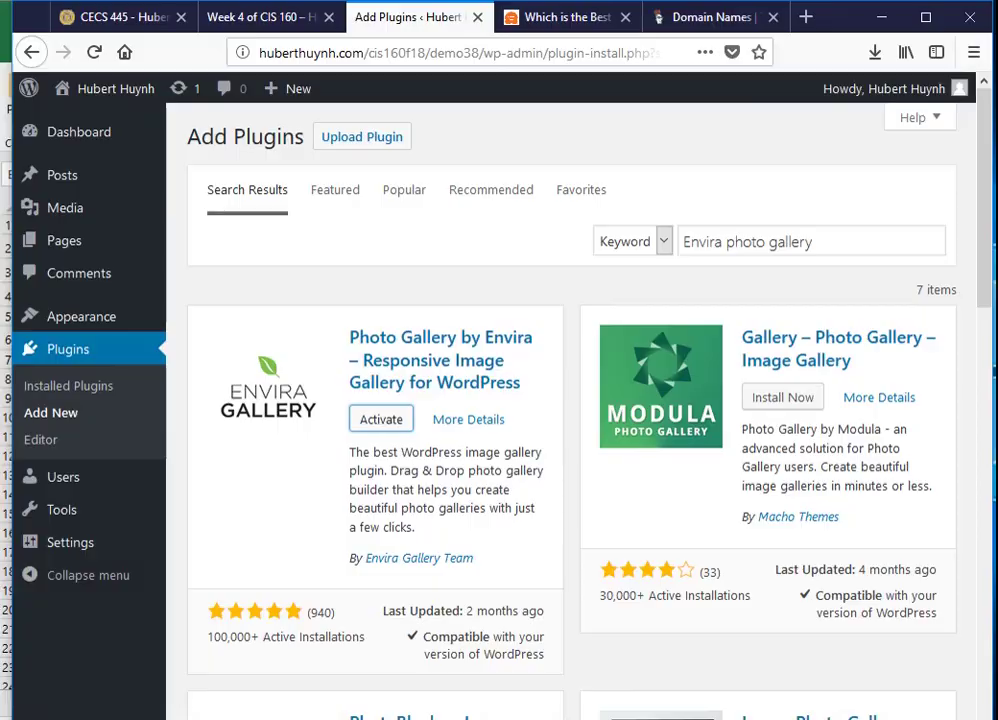
Switch back to the Excel workbook and enter "2- we will activate it" in cell B7.
{"action": "key", "text": "alt+Tab"}
{"action": "left_click", "coordinate": [107, 363]}
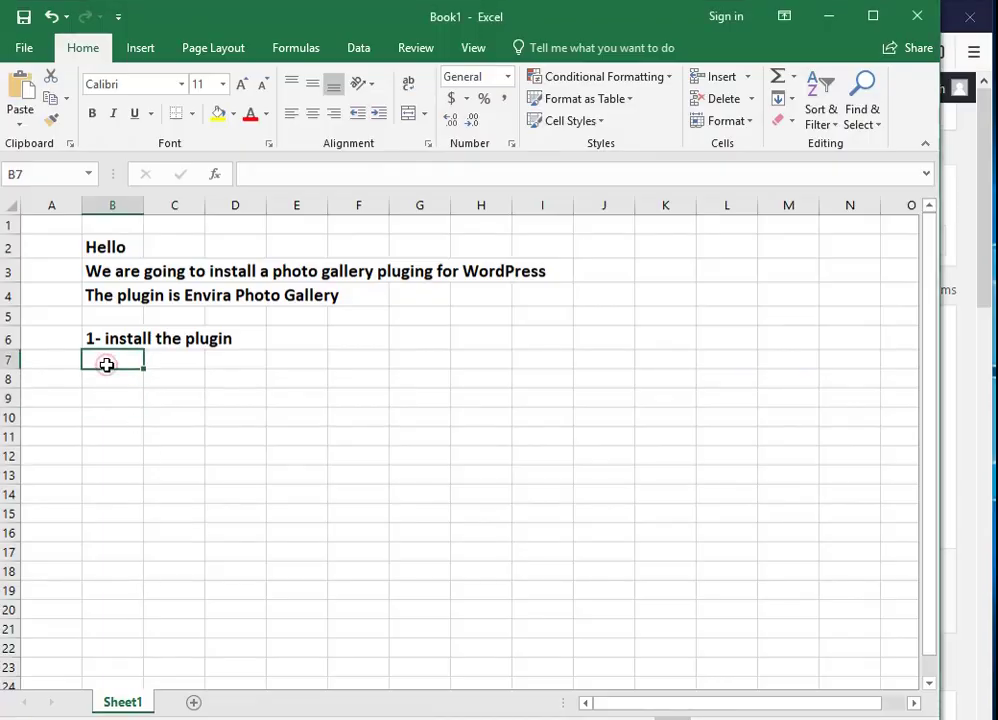
{"action": "type", "text": "2-"}
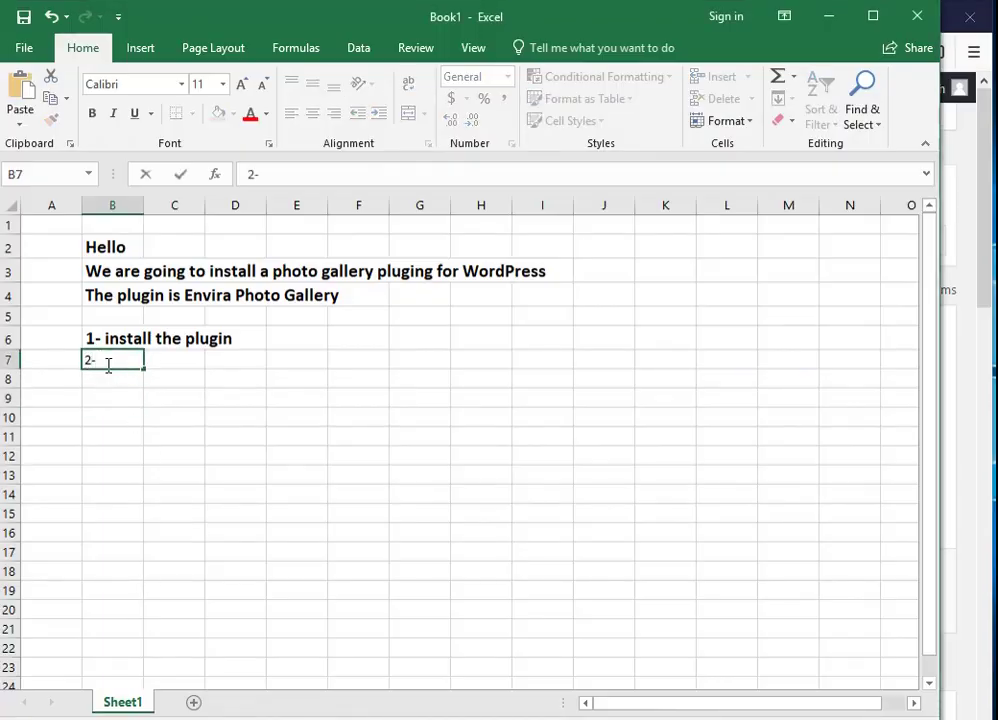
{"action": "type", "text": " we will"}
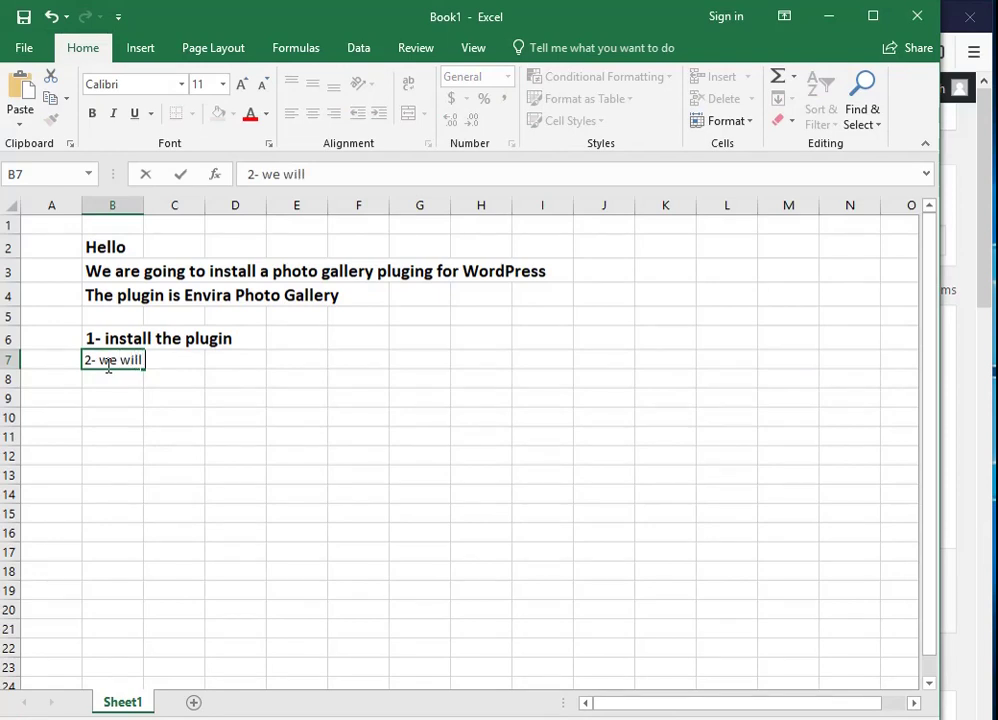
{"action": "type", "text": " activate it"}
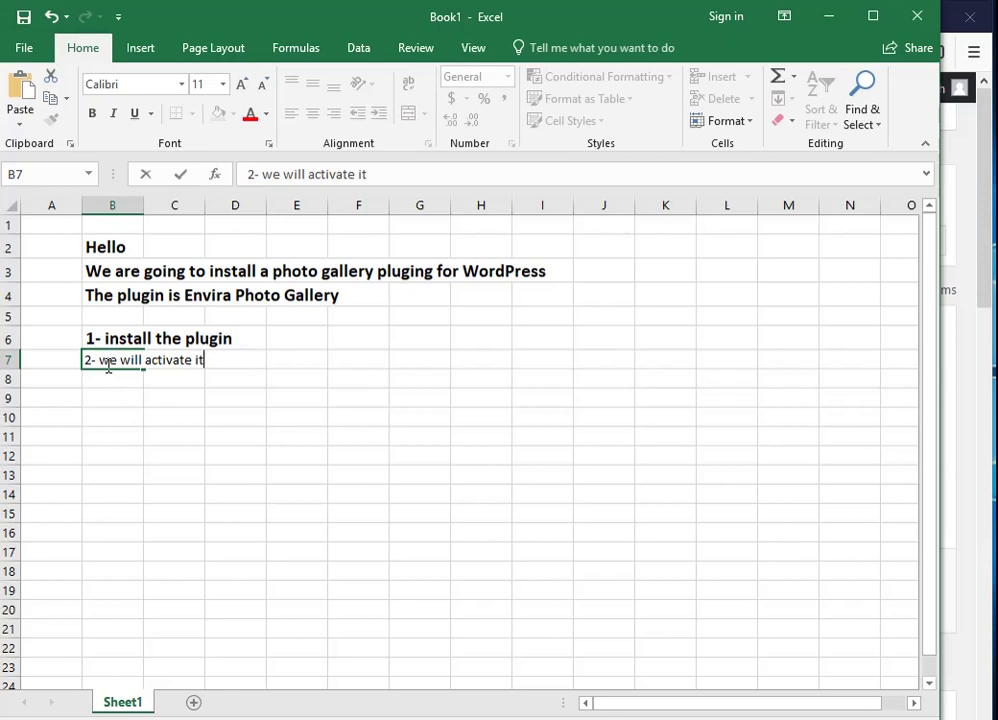
{"action": "left_click", "coordinate": [155, 397]}
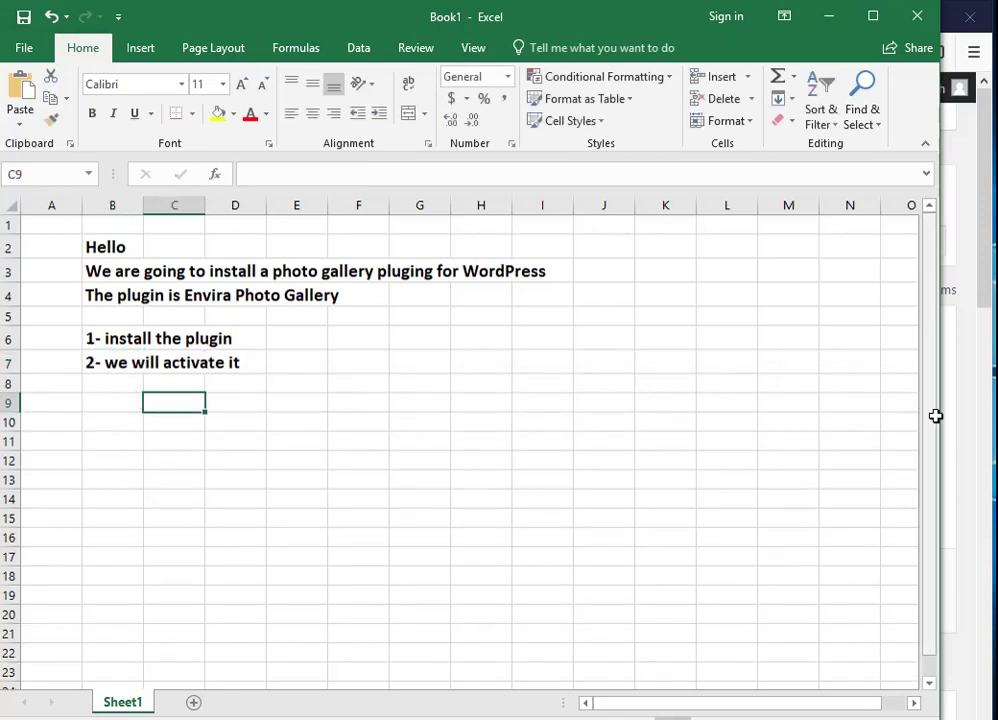
Switch to WordPress in the browser and activate the Photo Gallery by Envira plugin.
{"action": "left_click", "coordinate": [976, 461]}
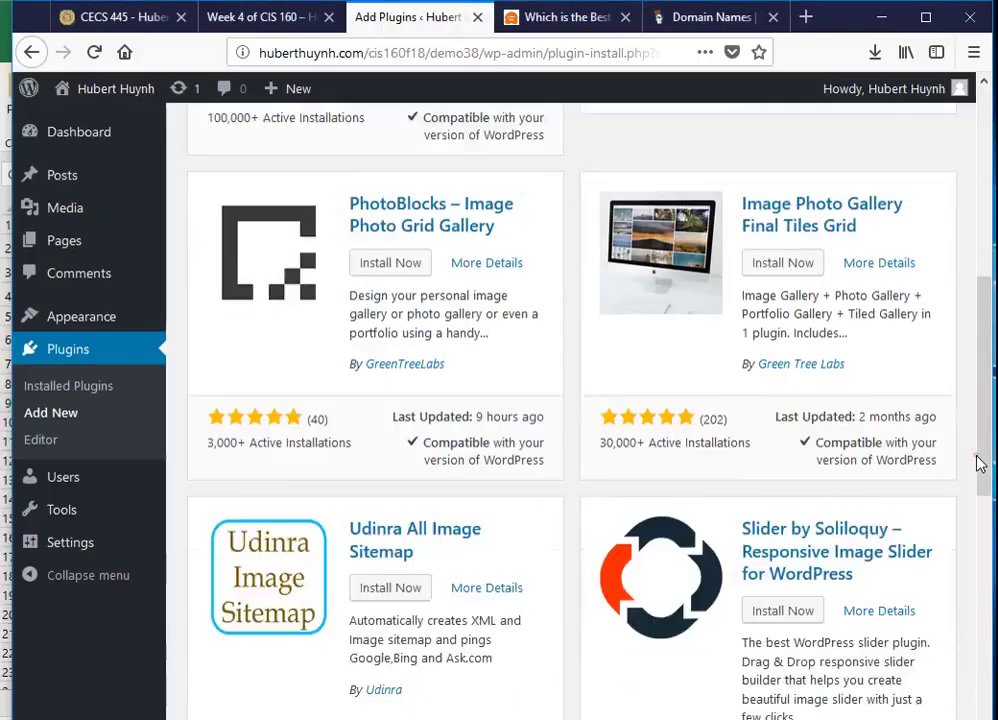
{"action": "left_click_drag", "start_coordinate": [985, 397], "coordinate": [977, 228]}
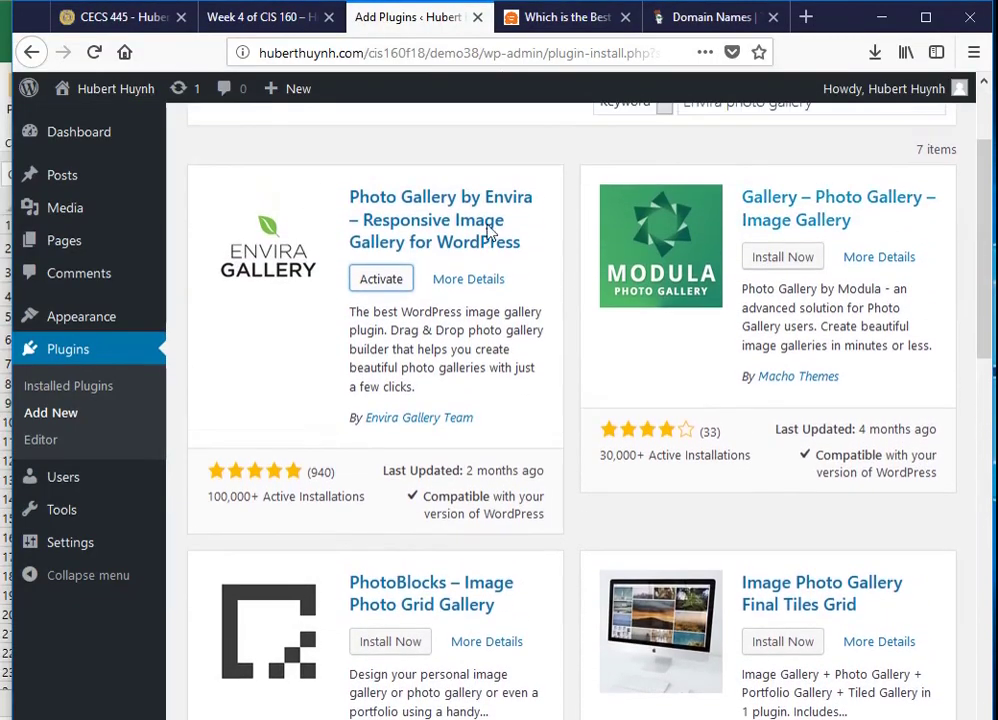
{"action": "left_click", "coordinate": [380, 279]}
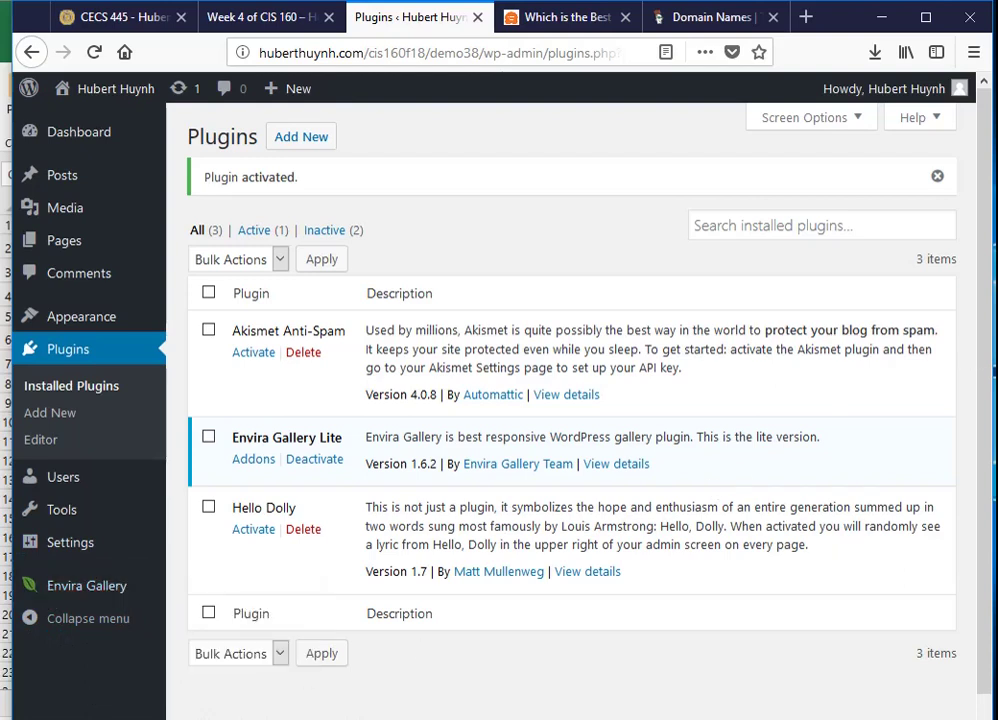
Switch back to the Excel workbook and enter "3- the plugin shows up on the left column" in cell B8.
{"action": "key", "text": "alt+Tab"}
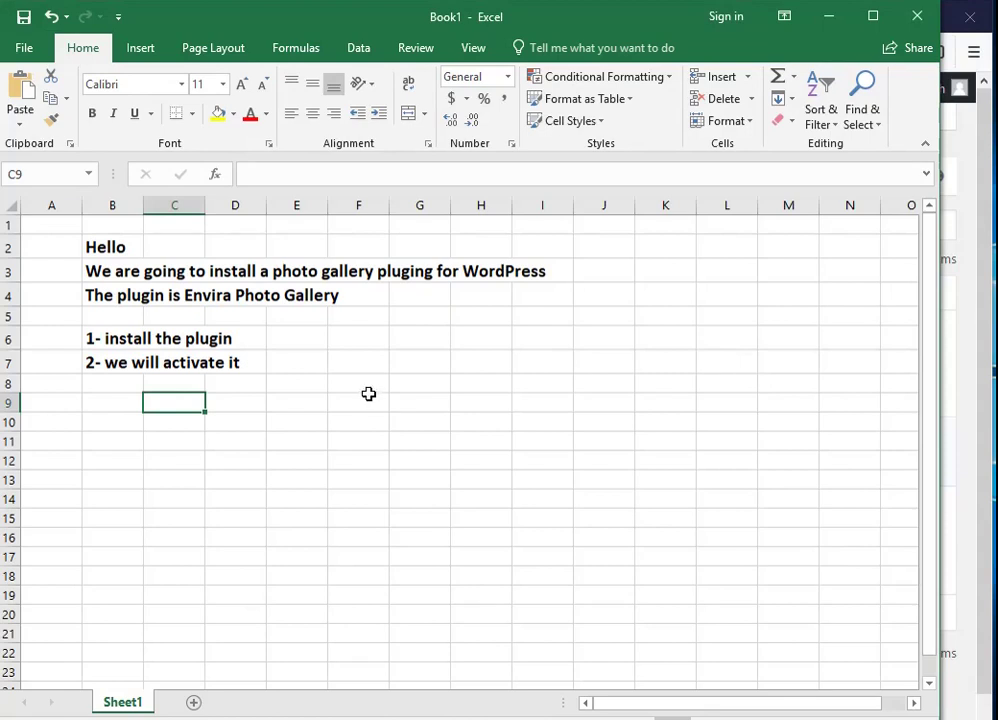
{"action": "left_click", "coordinate": [129, 383]}
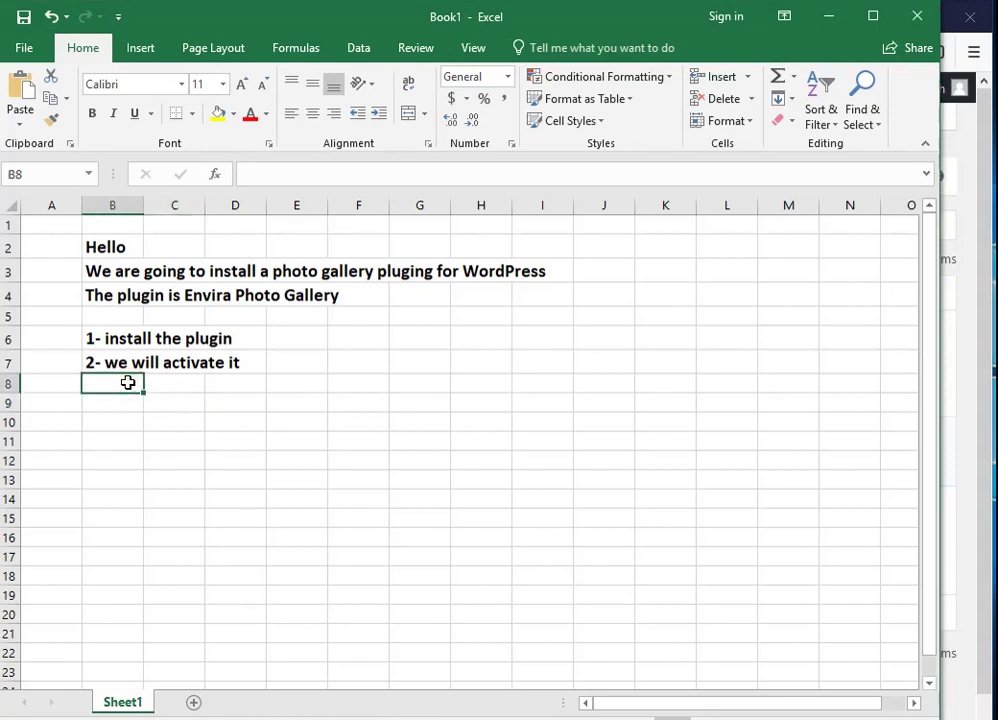
{"action": "type", "text": "3- t"}
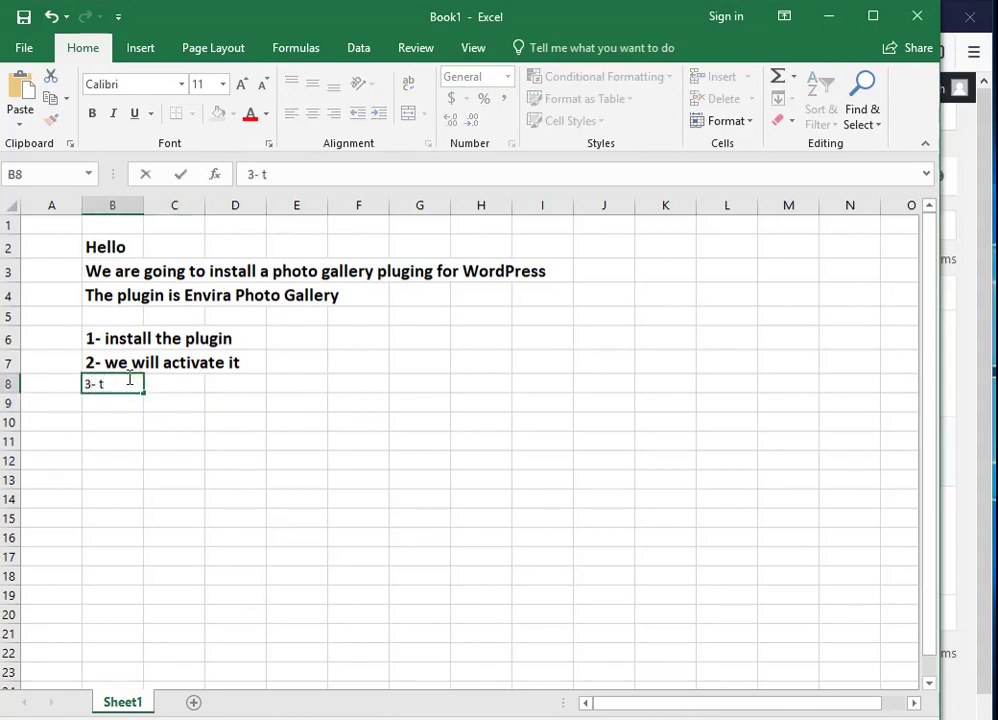
{"action": "type", "text": "he plu"}
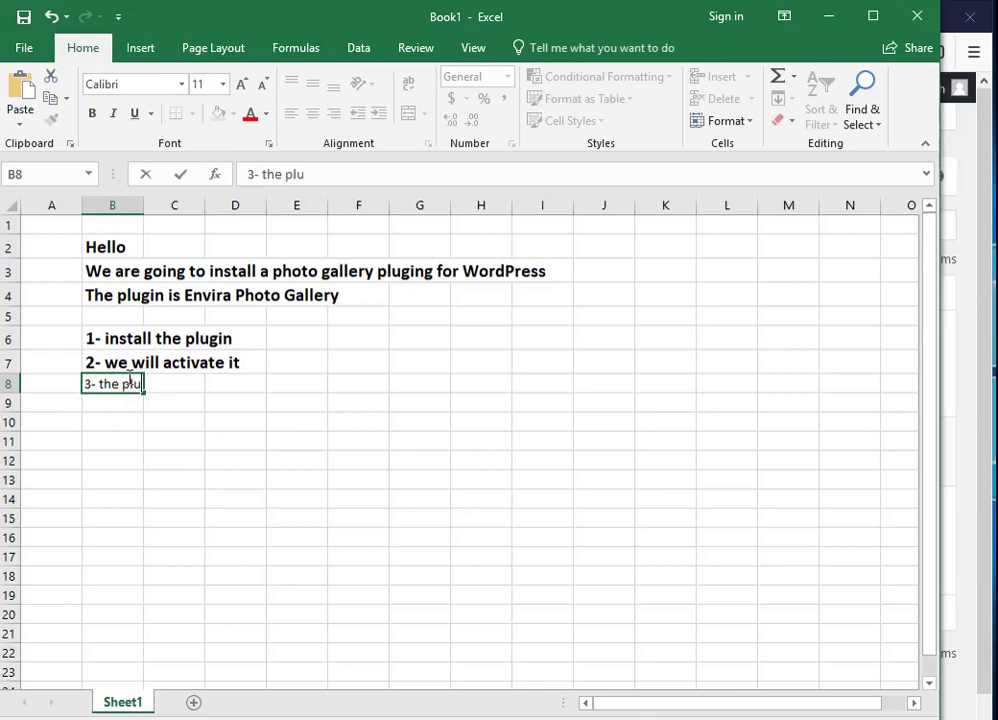
{"action": "type", "text": "gin shows"}
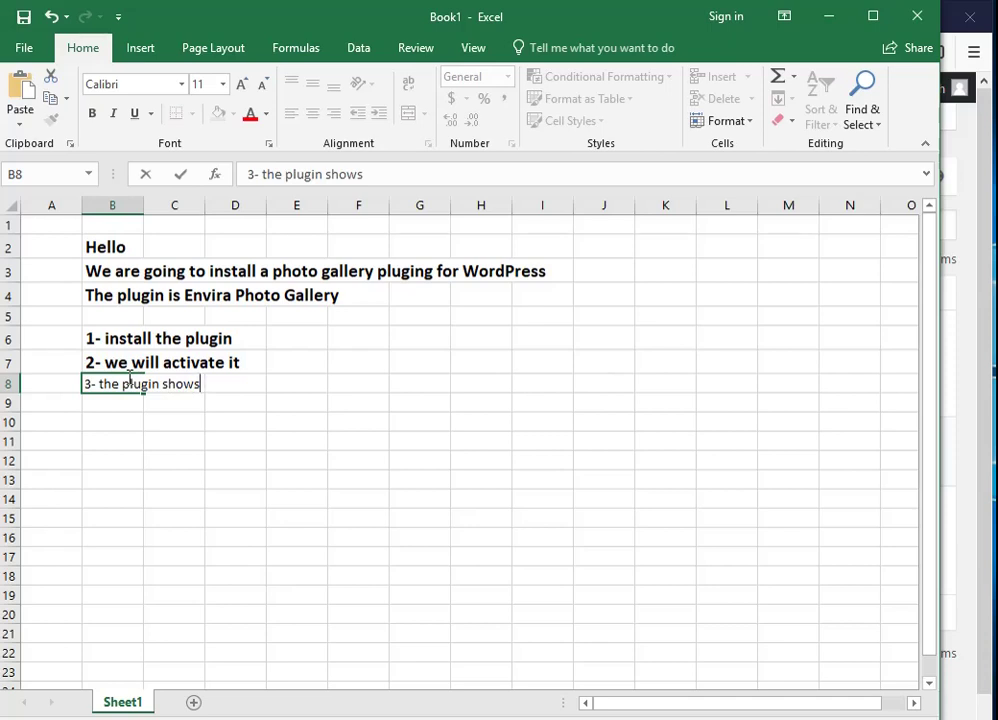
{"action": "type", "text": "up on the left c"}
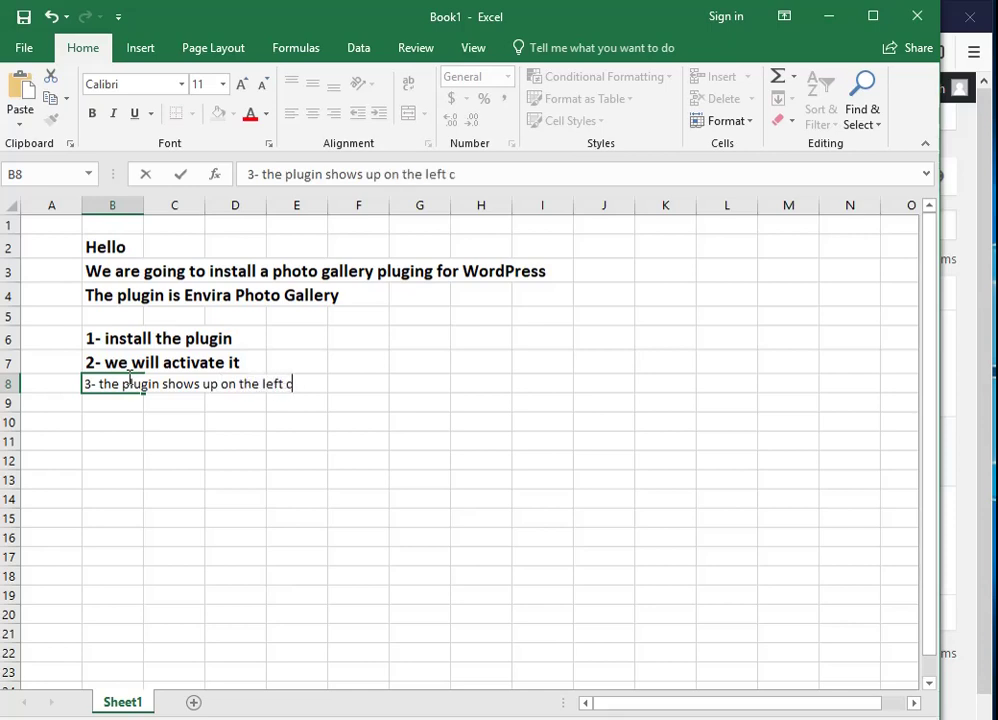
{"action": "type", "text": "olumn"}
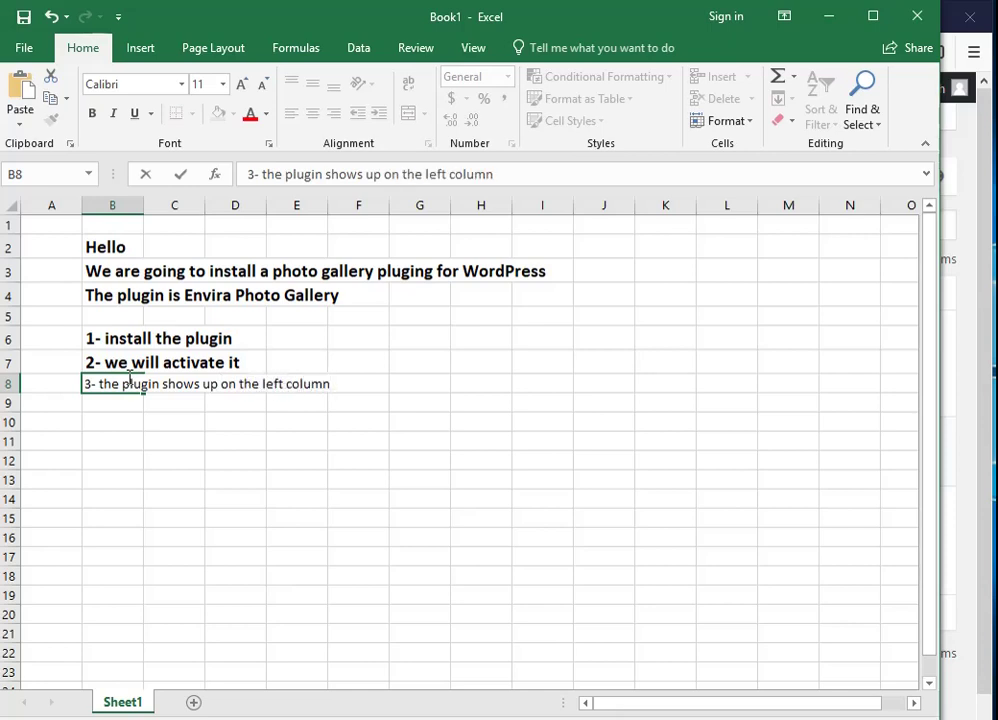
{"action": "key", "text": "Return"}
Enter "4- now we will use the gallery" in cell B9.
{"action": "type", "text": "4- "}
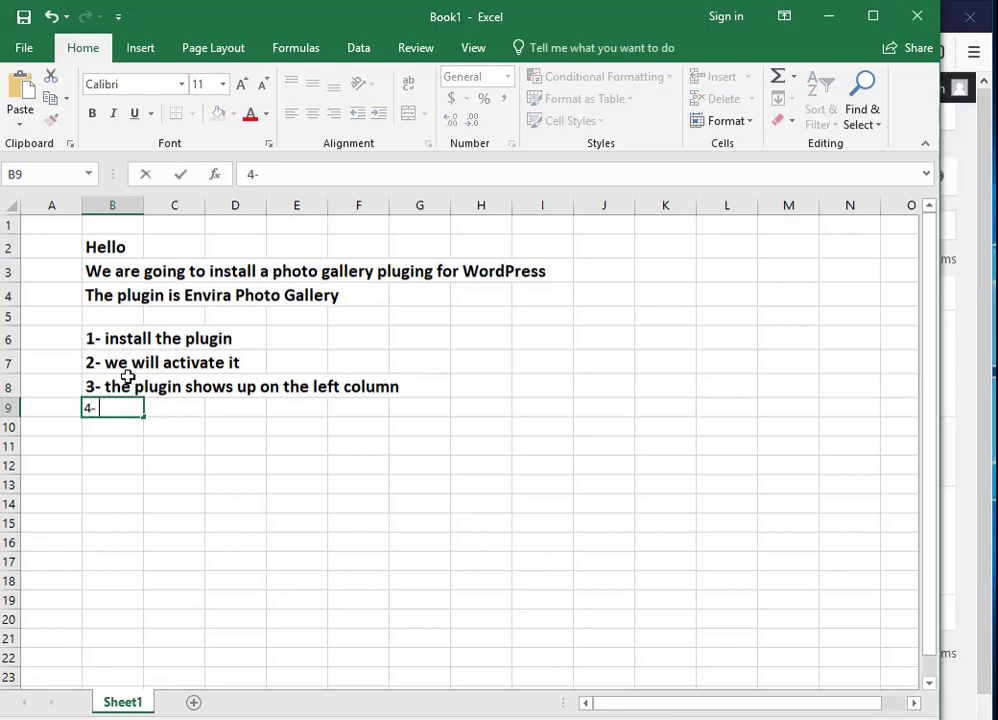
{"action": "type", "text": "now we will "}
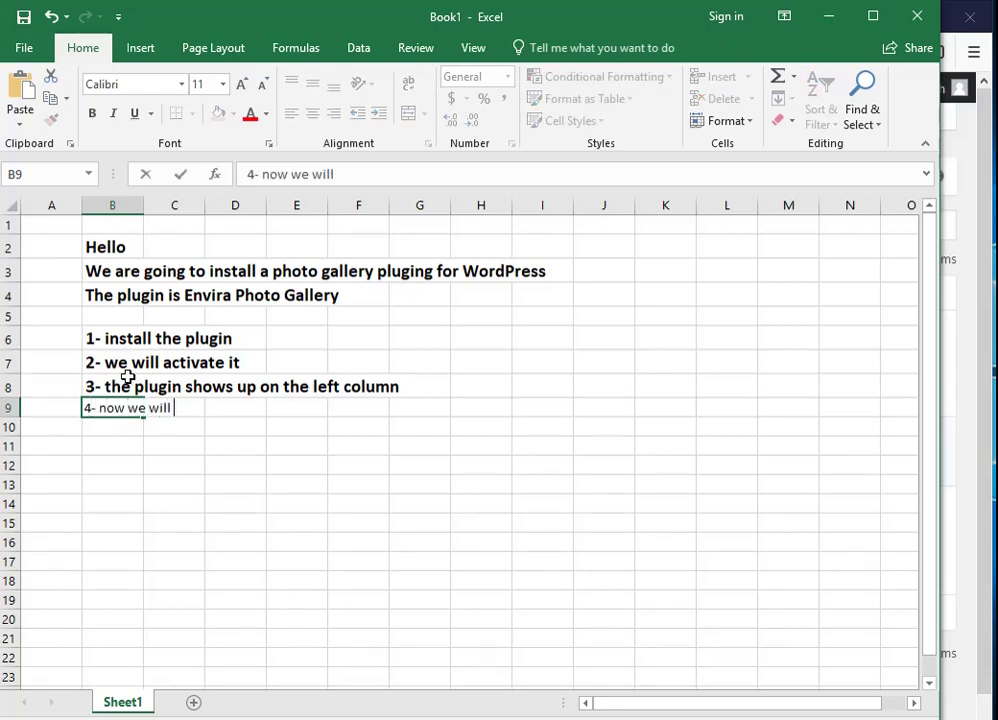
{"action": "type", "text": "use the g"}
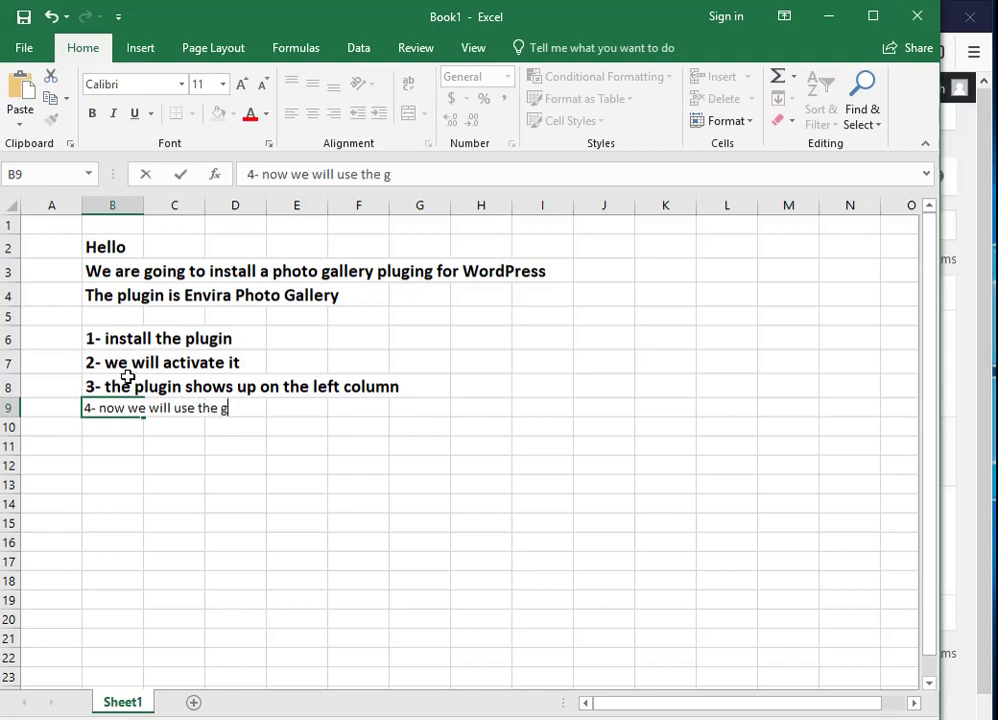
{"action": "type", "text": "allery"}
{"action": "key", "text": "Return"}
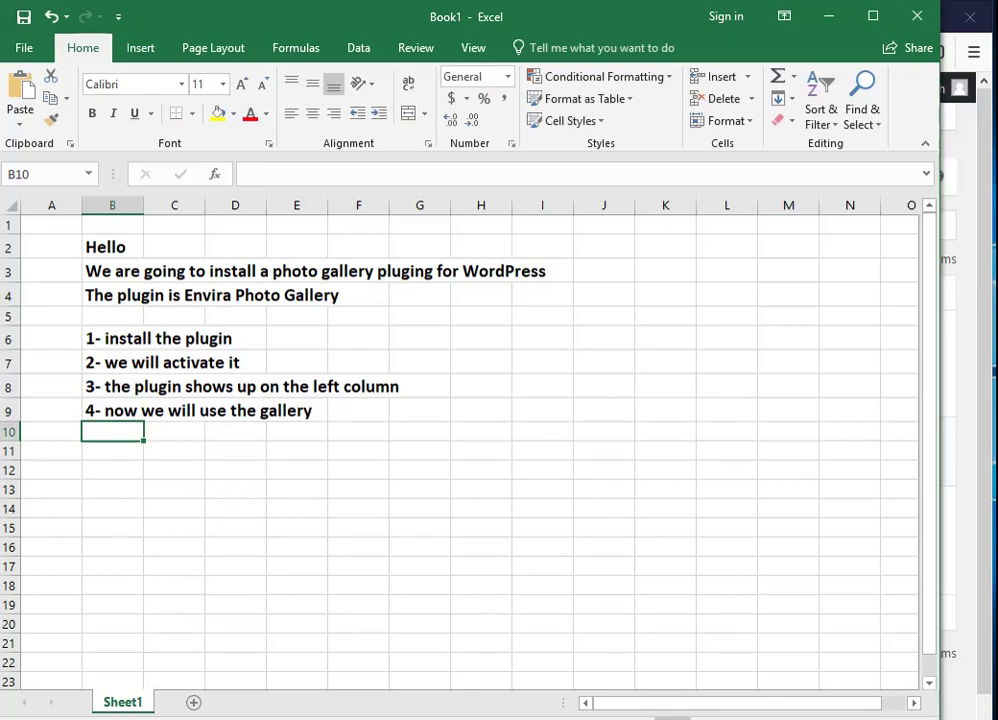
Switch to WordPress in the browser and start a new gallery from the Envira Galleries list.
{"action": "key", "text": "alt+Tab"}
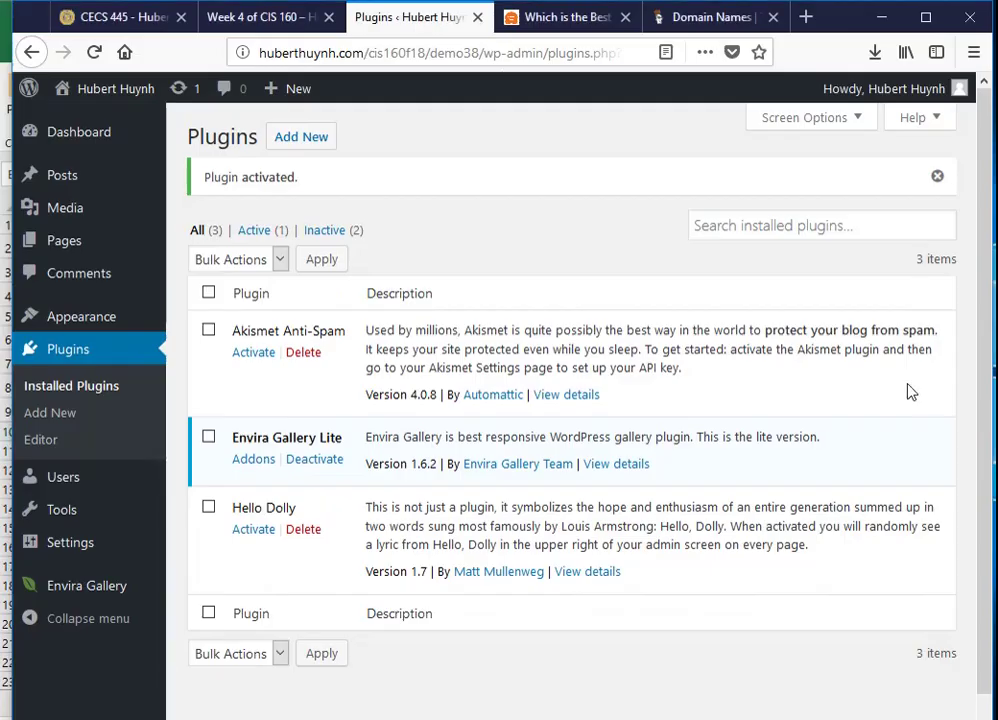
{"action": "mouse_move", "coordinate": [63, 590]}
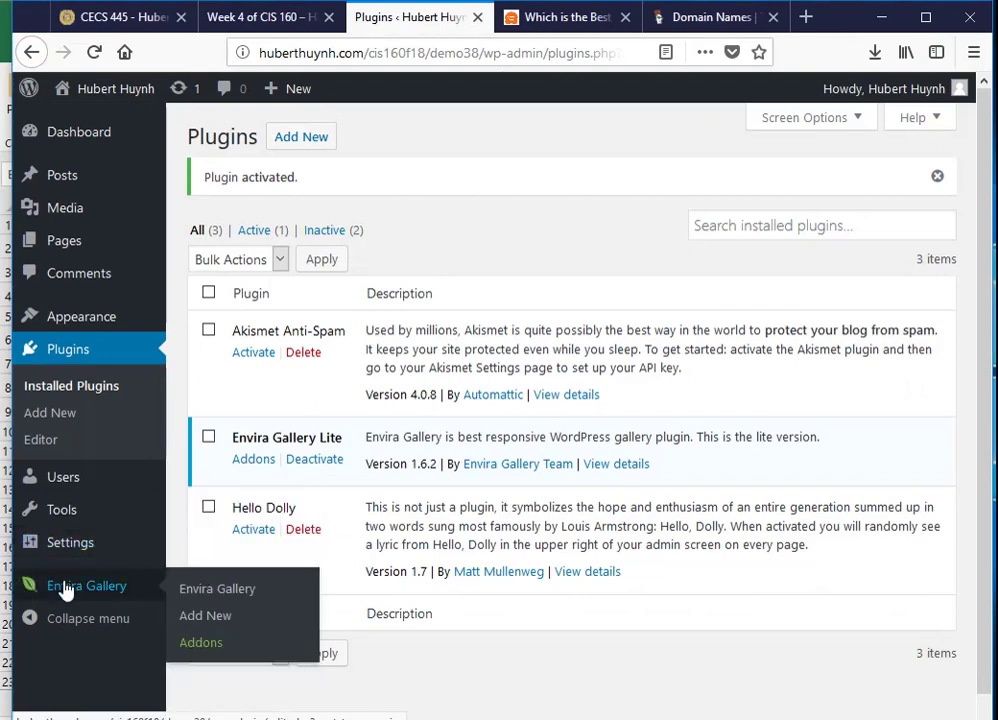
{"action": "left_click", "coordinate": [215, 591]}
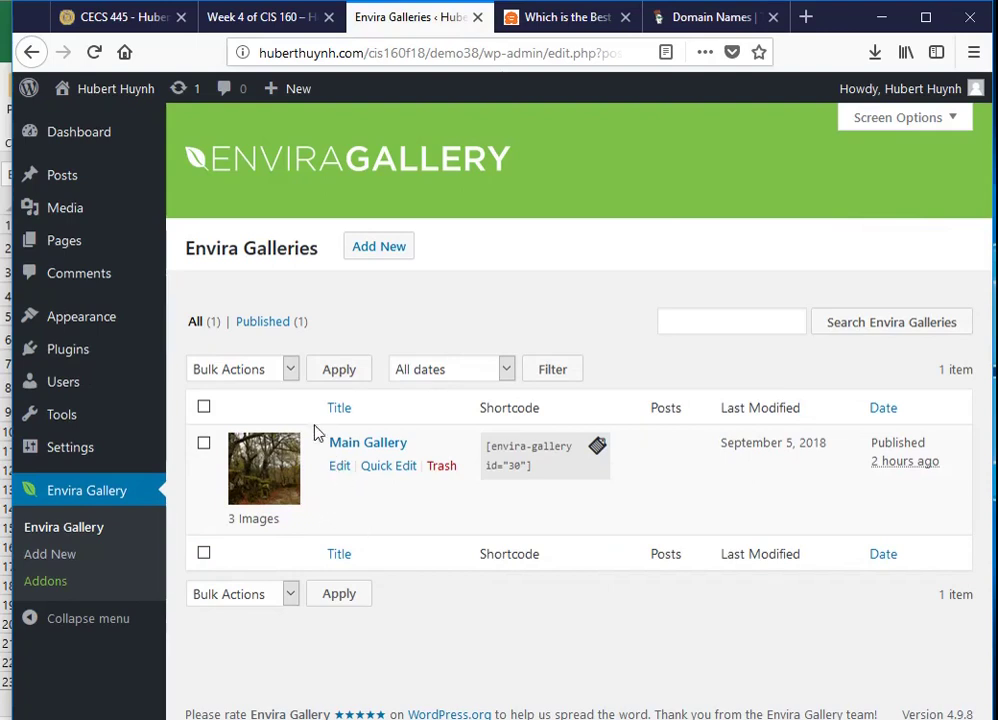
{"action": "left_click", "coordinate": [378, 255]}
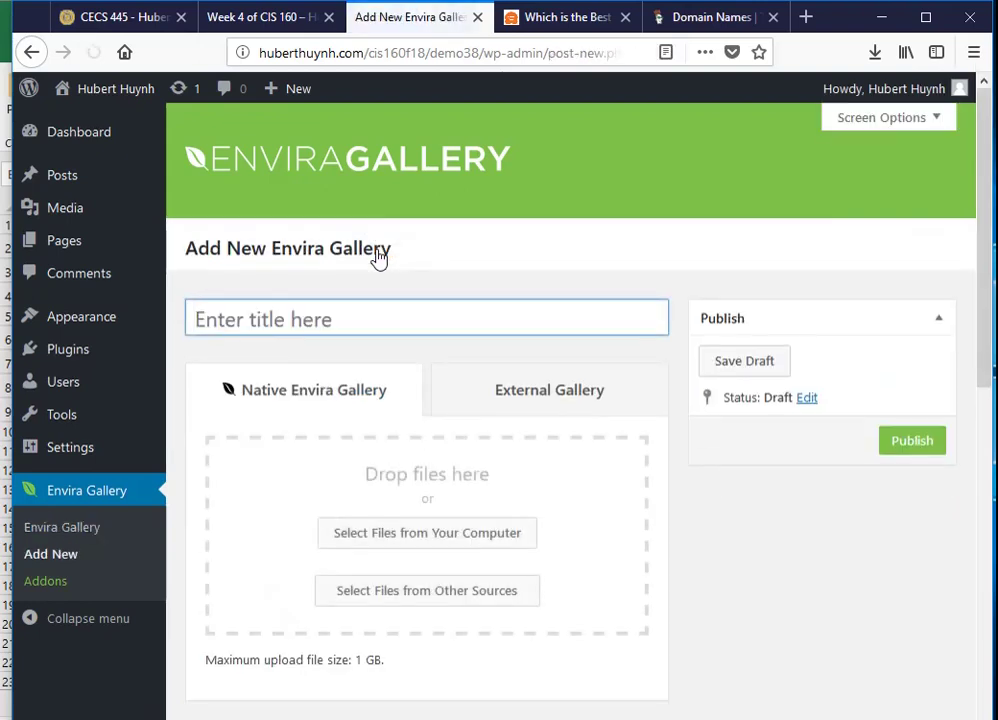
Title the new Envira gallery "Second Gallery Demo".
{"action": "type", "text": "Se"}
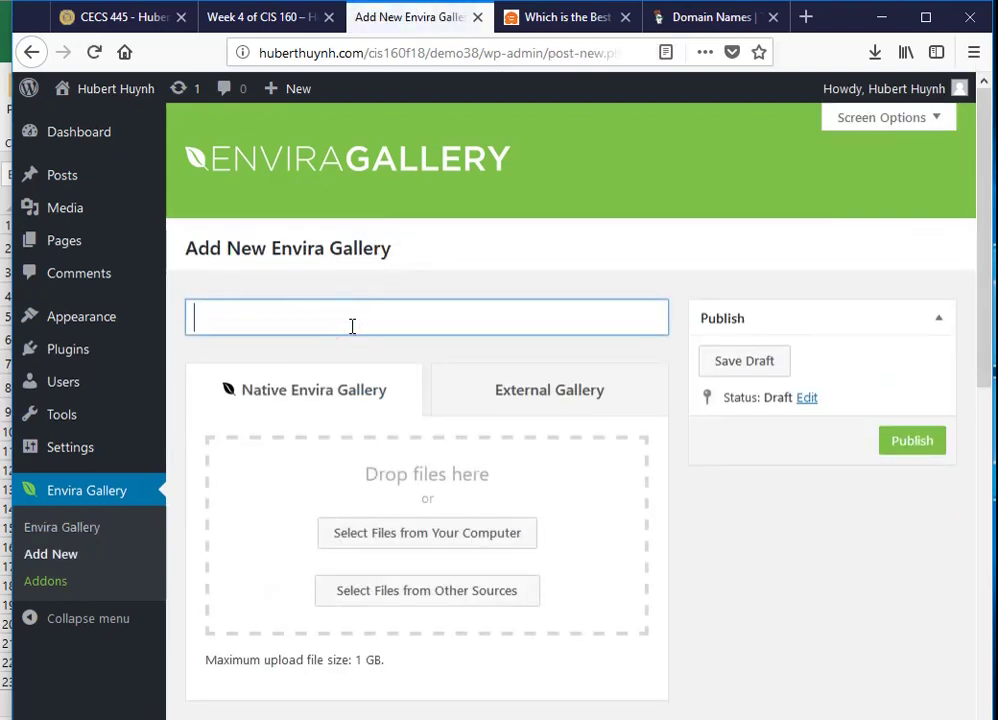
{"action": "type", "text": "cond Fal"}
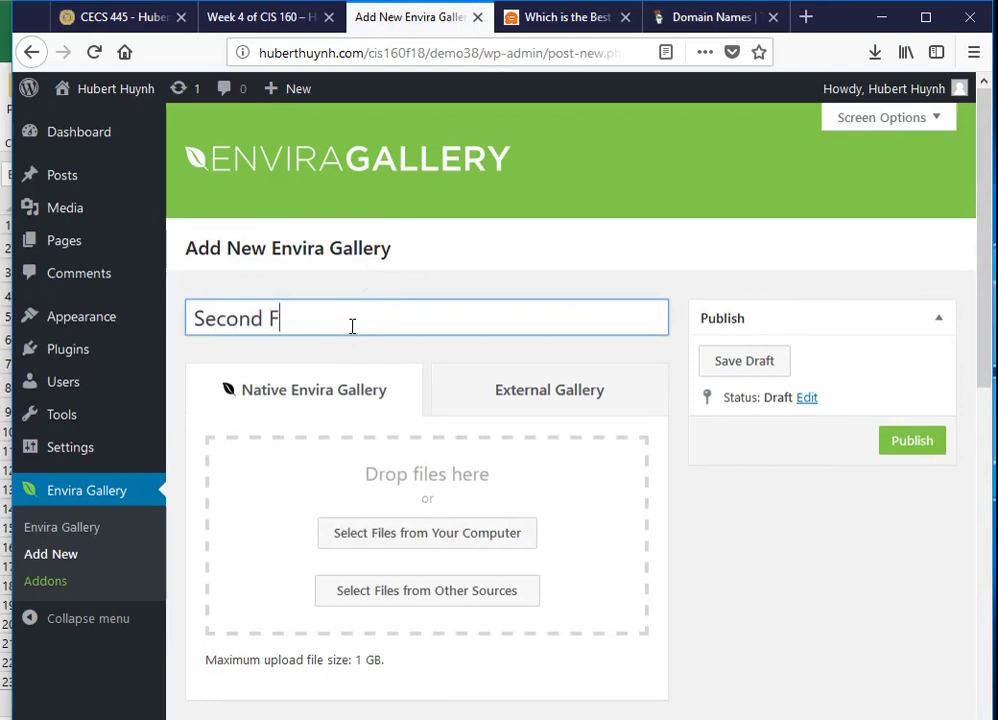
{"action": "key", "text": "BackSpace"}
{"action": "key", "text": "BackSpace"}
{"action": "key", "text": "BackSpace"}
{"action": "key", "text": "BackSpace"}
{"action": "key", "text": "BackSpace"}
{"action": "type", "text": "Galle"}
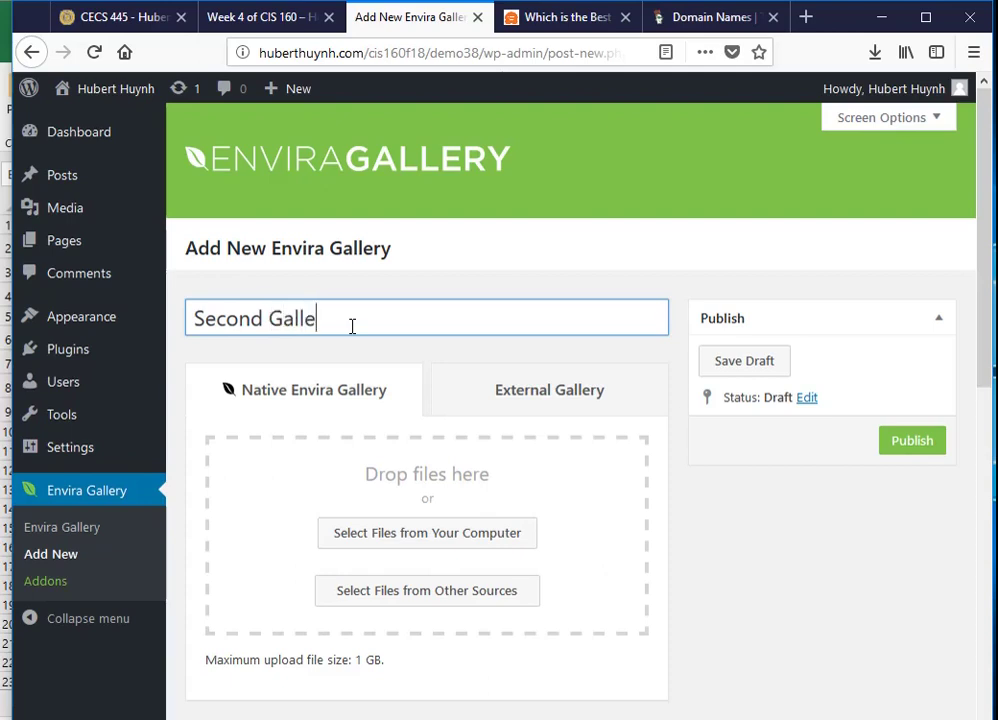
{"action": "type", "text": "ry Demo"}
Switch back to the Excel workbook and enter "Add a new gallery" in cell C10 and "then upload photo" in C11.
{"action": "key", "text": "alt+Tab"}
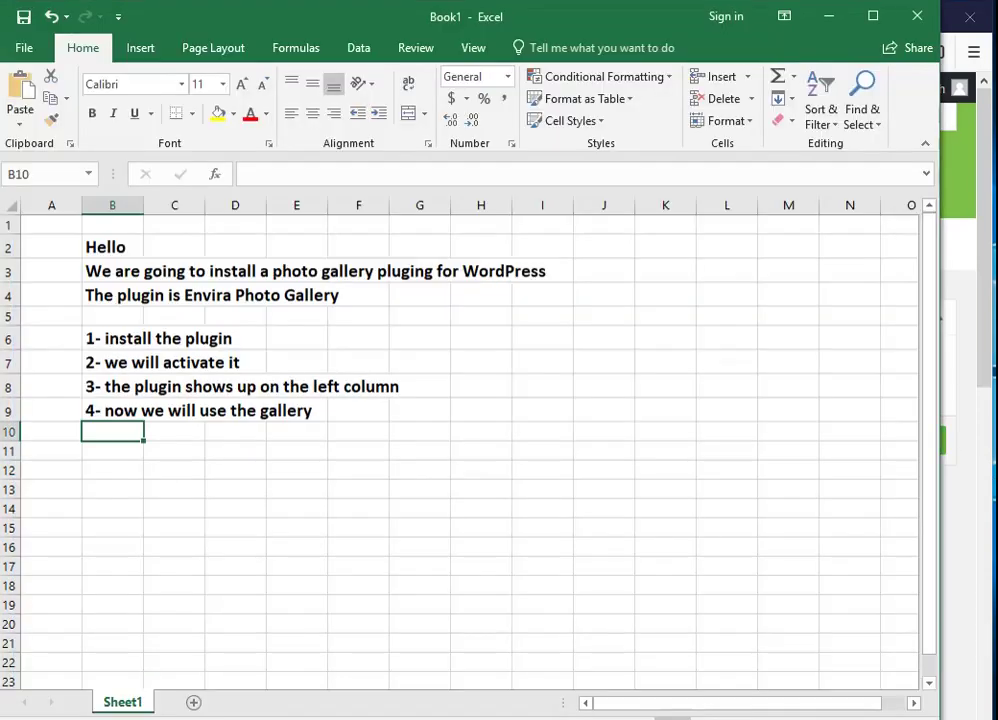
{"action": "left_click", "coordinate": [176, 430]}
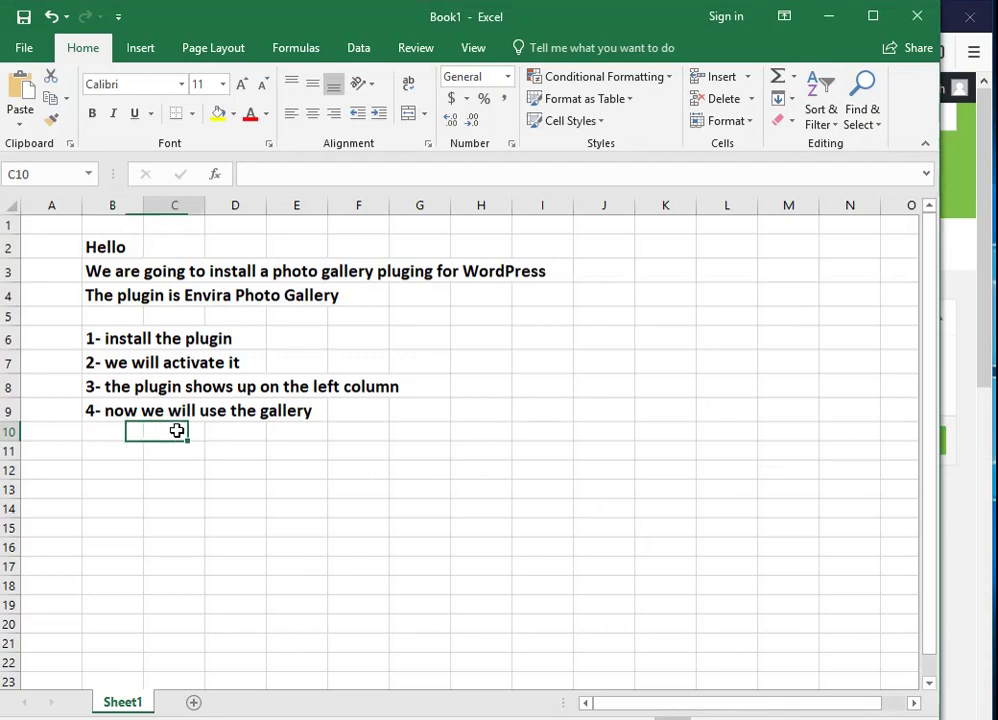
{"action": "type", "text": "Add a"}
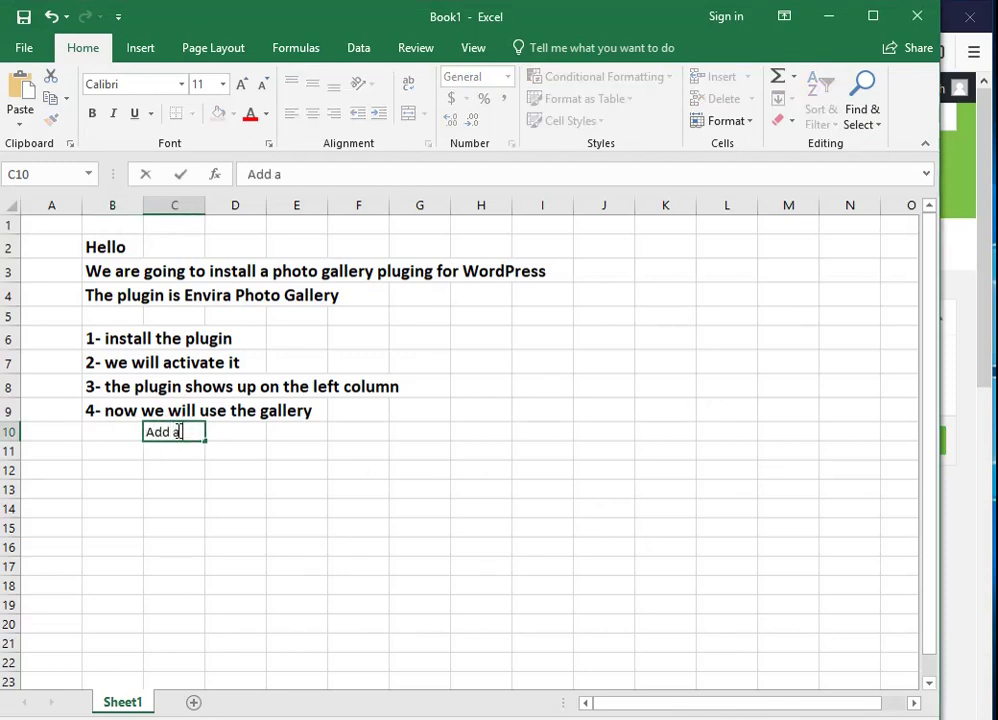
{"action": "type", "text": " new gallery"}
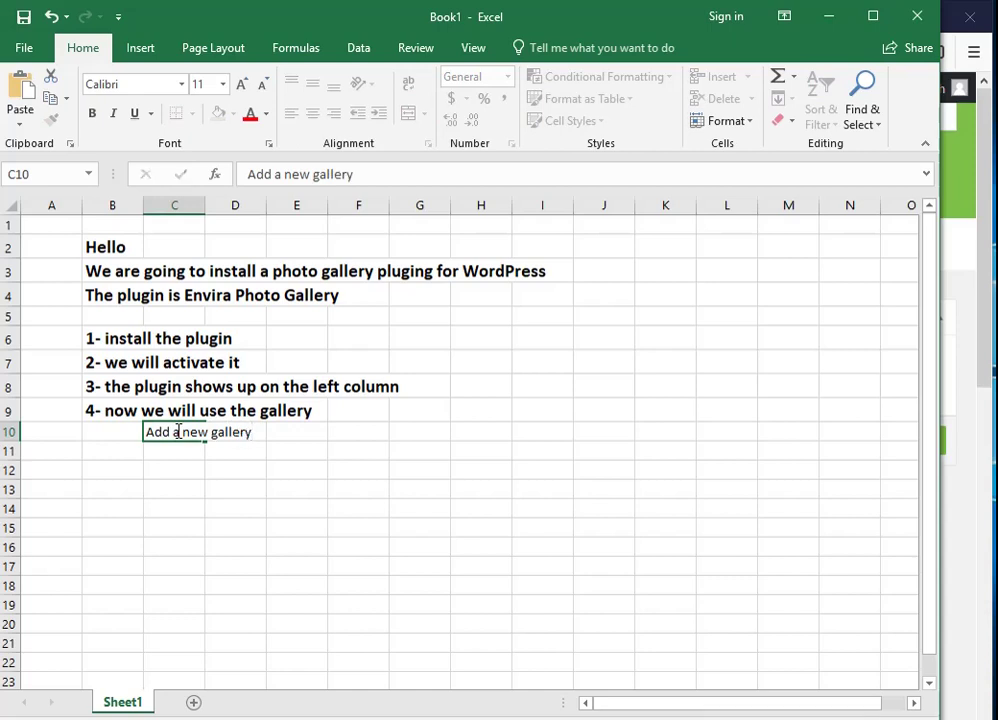
{"action": "key", "text": "Return"}
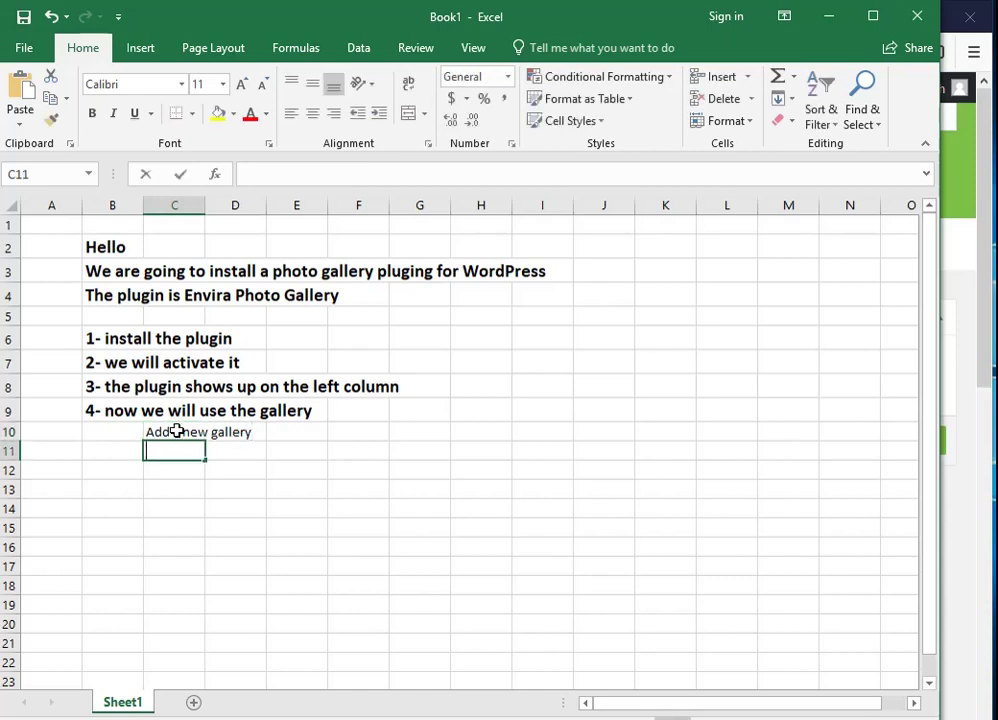
{"action": "type", "text": "then upl"}
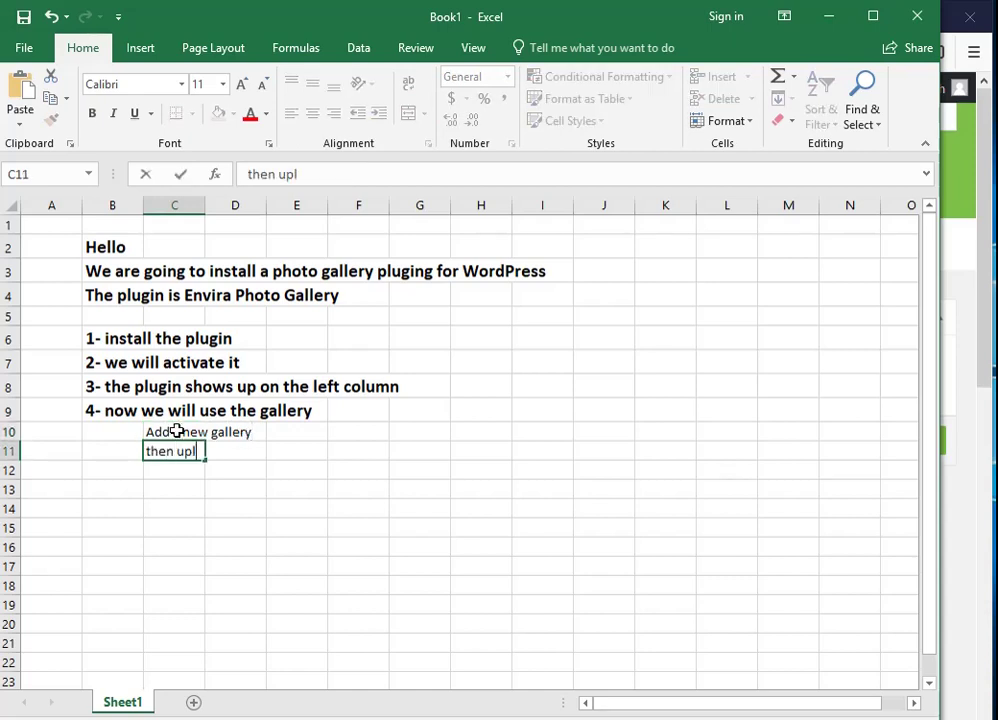
{"action": "type", "text": "oad photo"}
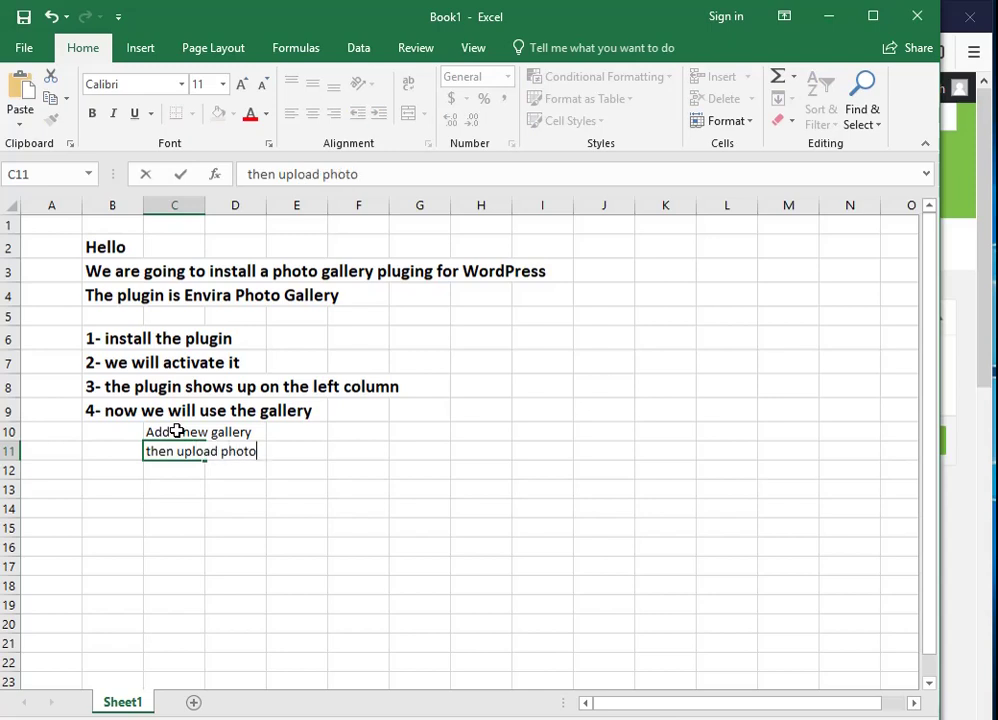
{"action": "key", "text": "Return"}
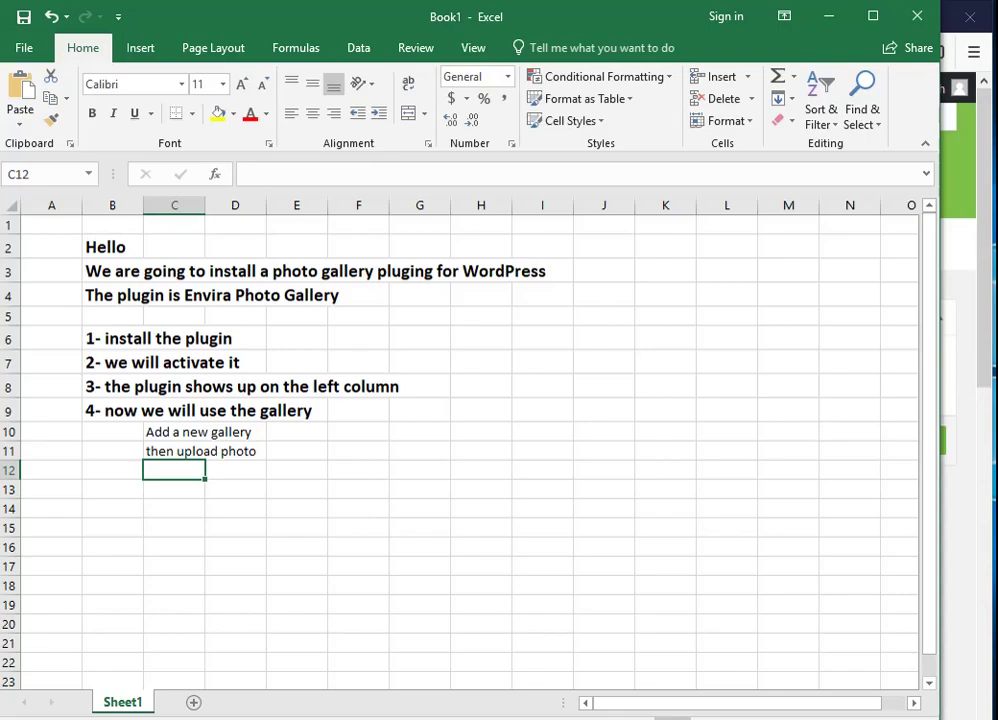
Switch to WordPress in the browser and upload sample-1, sample-2 and sample-3 from the images-for-assignment folder to the gallery.
{"action": "key", "text": "alt+Tab"}
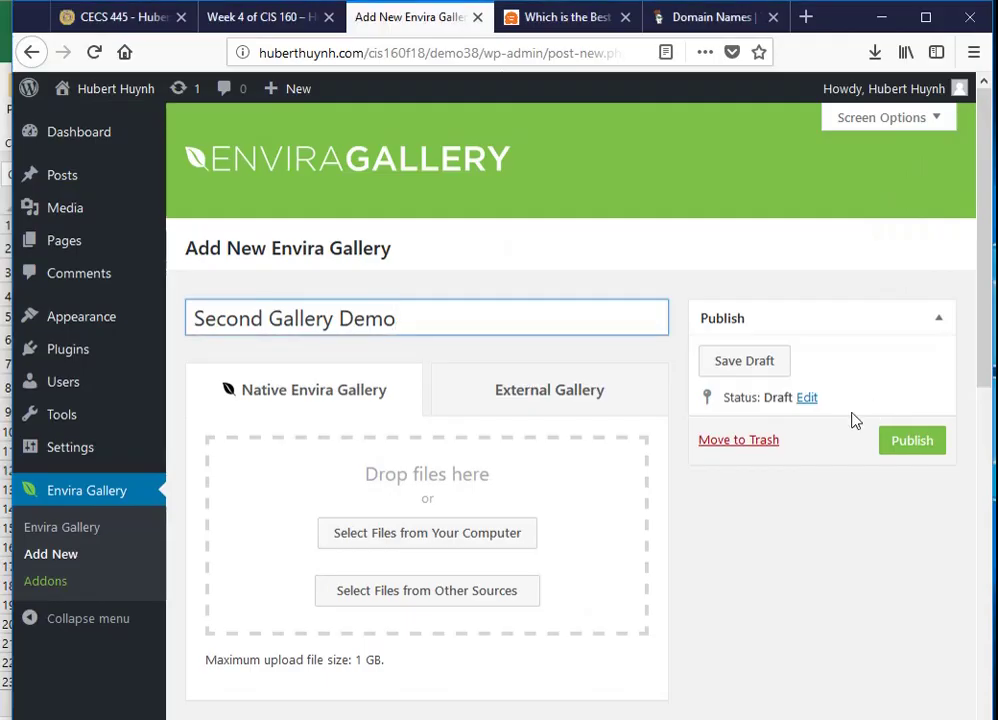
{"action": "left_click", "coordinate": [423, 534]}
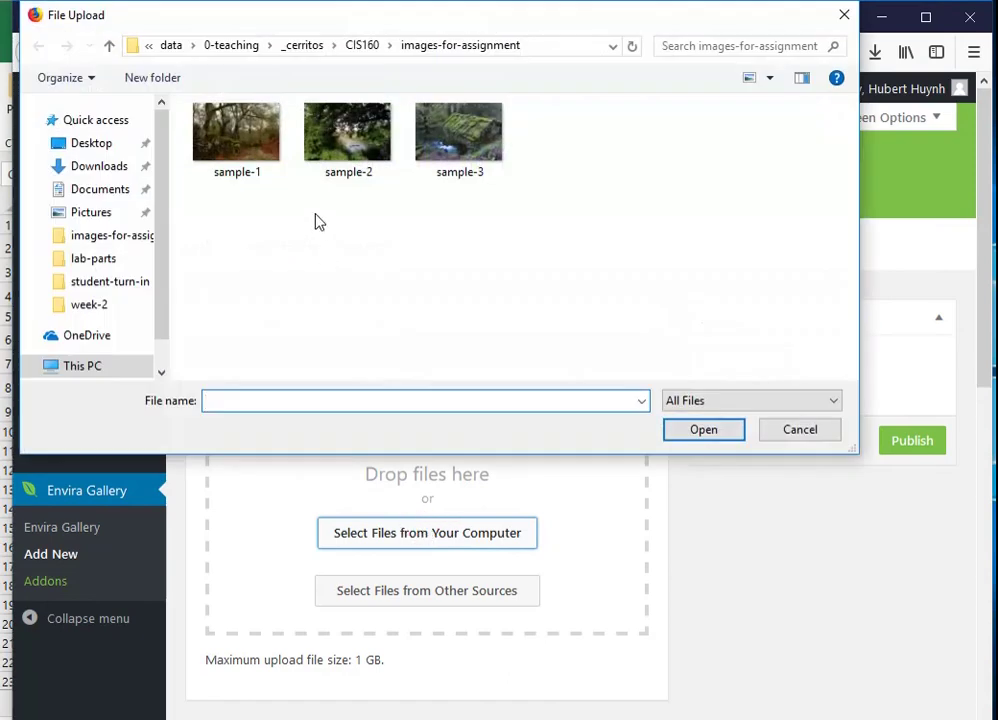
{"action": "left_click", "coordinate": [250, 135]}
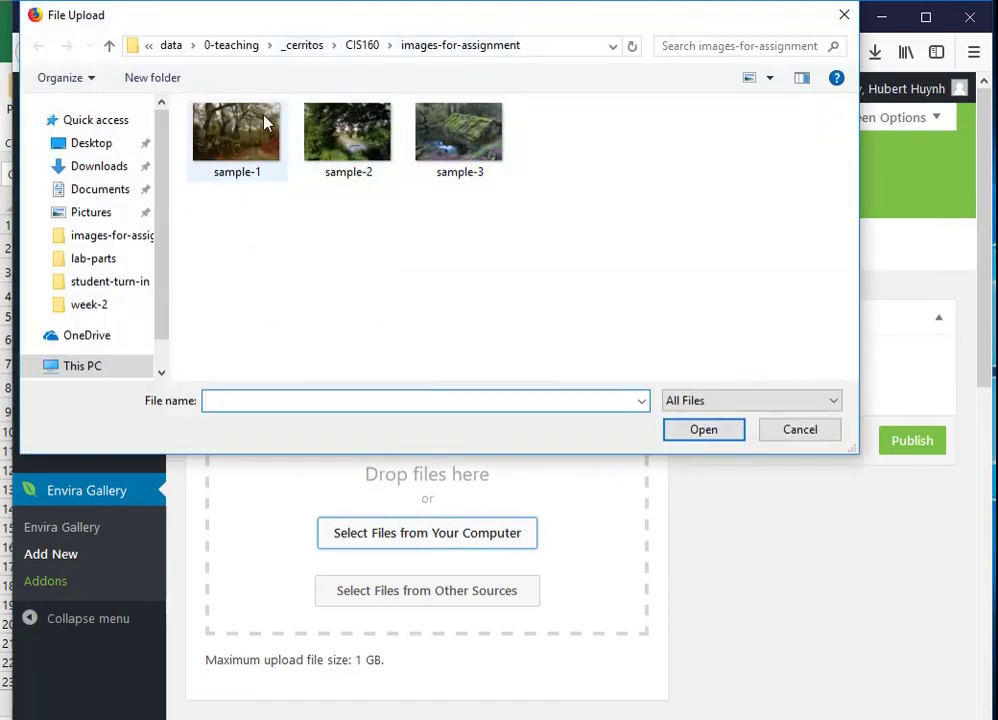
{"action": "left_click", "coordinate": [353, 128], "text": "ctrl"}
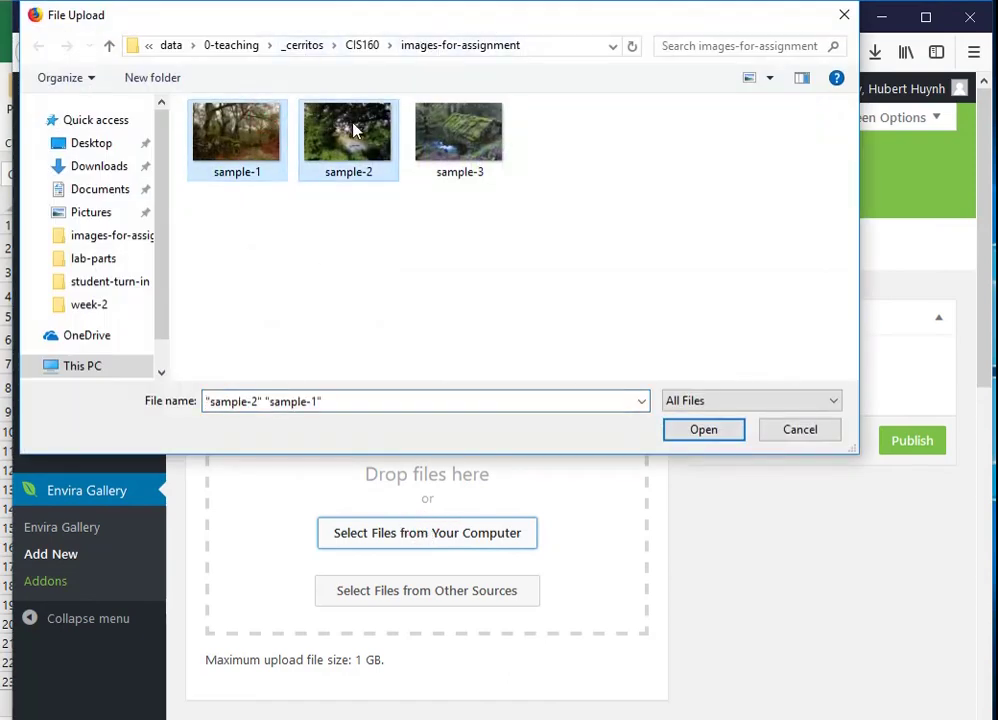
{"action": "left_click", "coordinate": [455, 150], "text": "ctrl"}
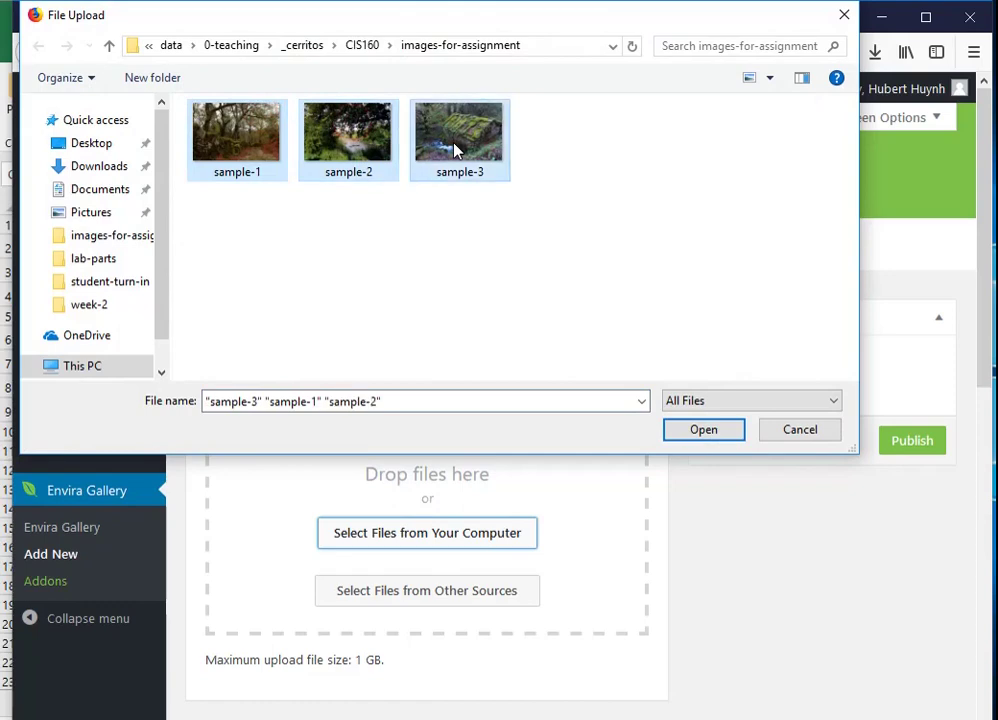
{"action": "left_click", "coordinate": [698, 436]}
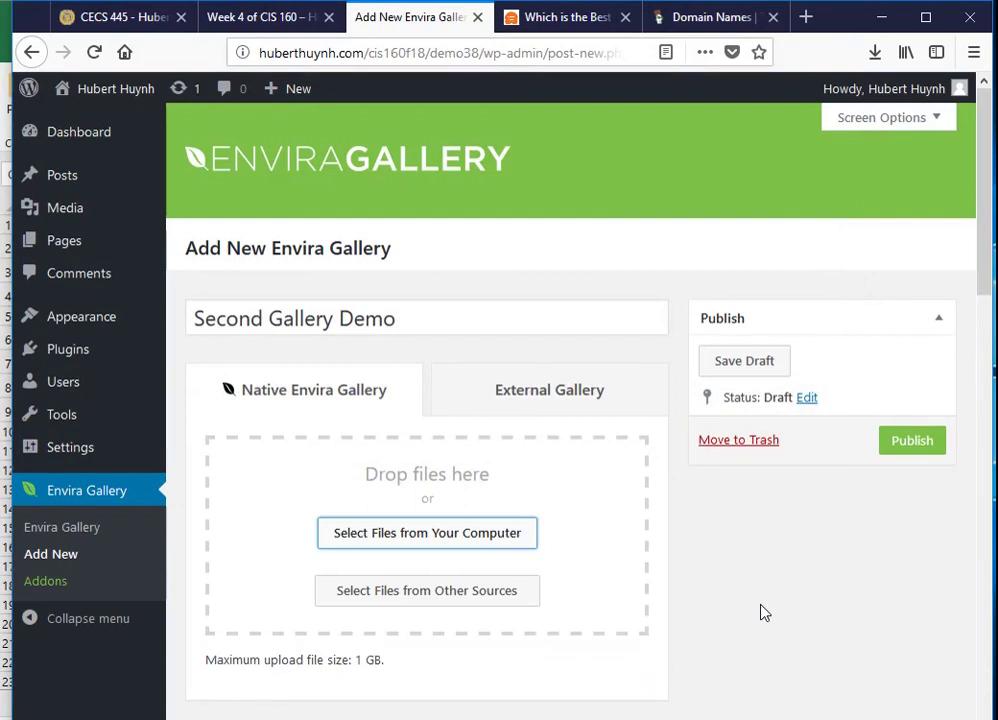
{"action": "left_click", "coordinate": [930, 443]}
Switch back to the Excel workbook and enter "next we click Publish" in cell C12.
{"action": "key", "text": "alt+Tab"}
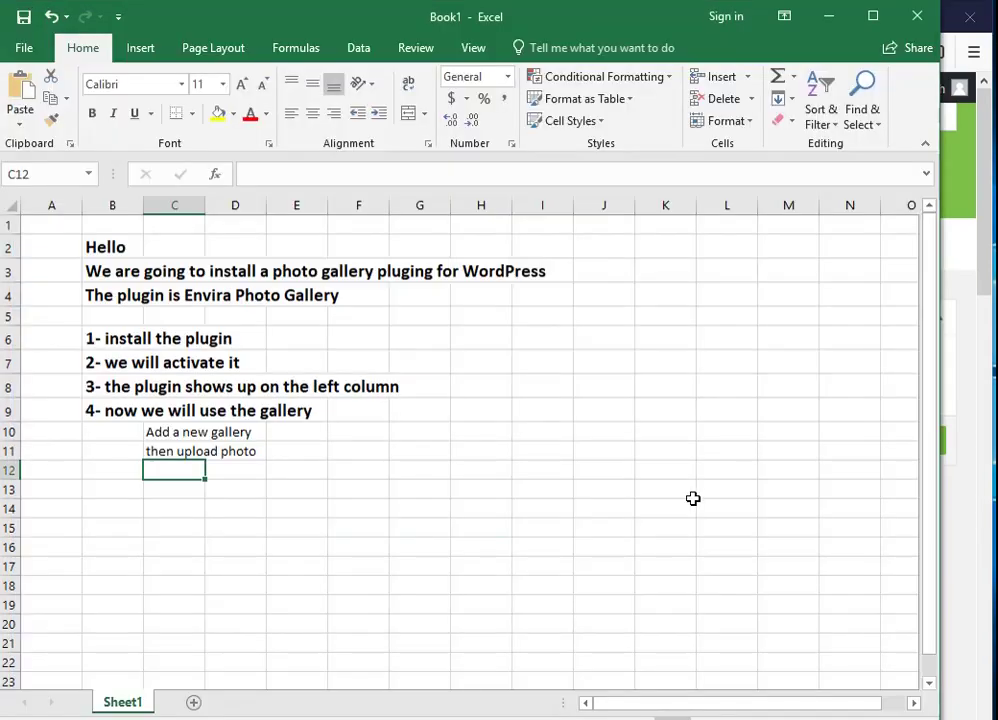
{"action": "type", "text": "nex"}
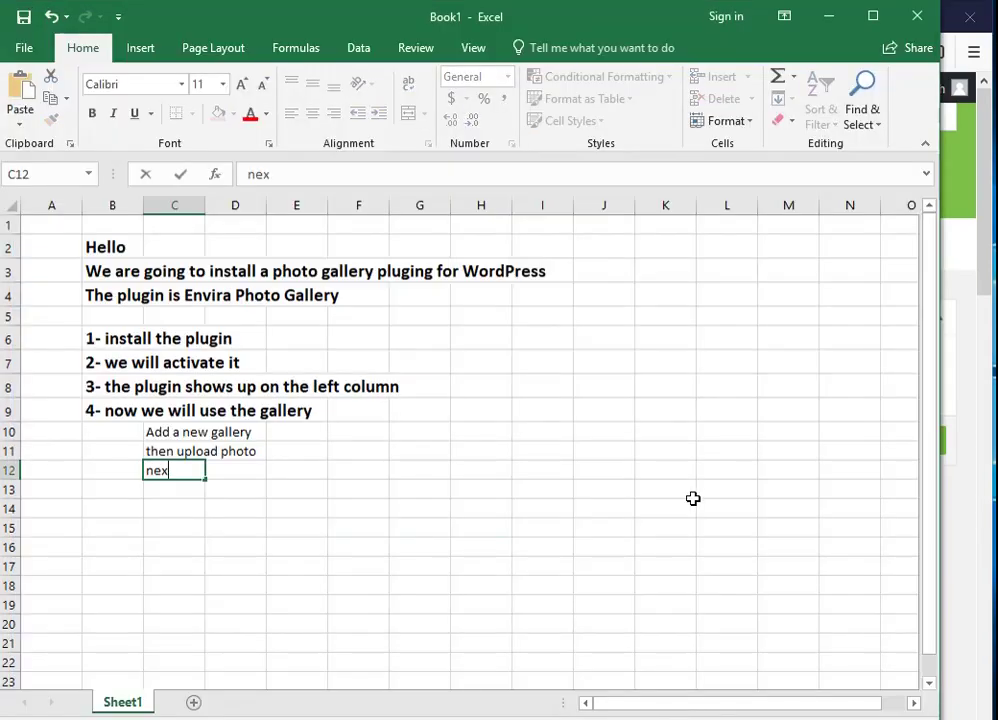
{"action": "type", "text": "t we click"}
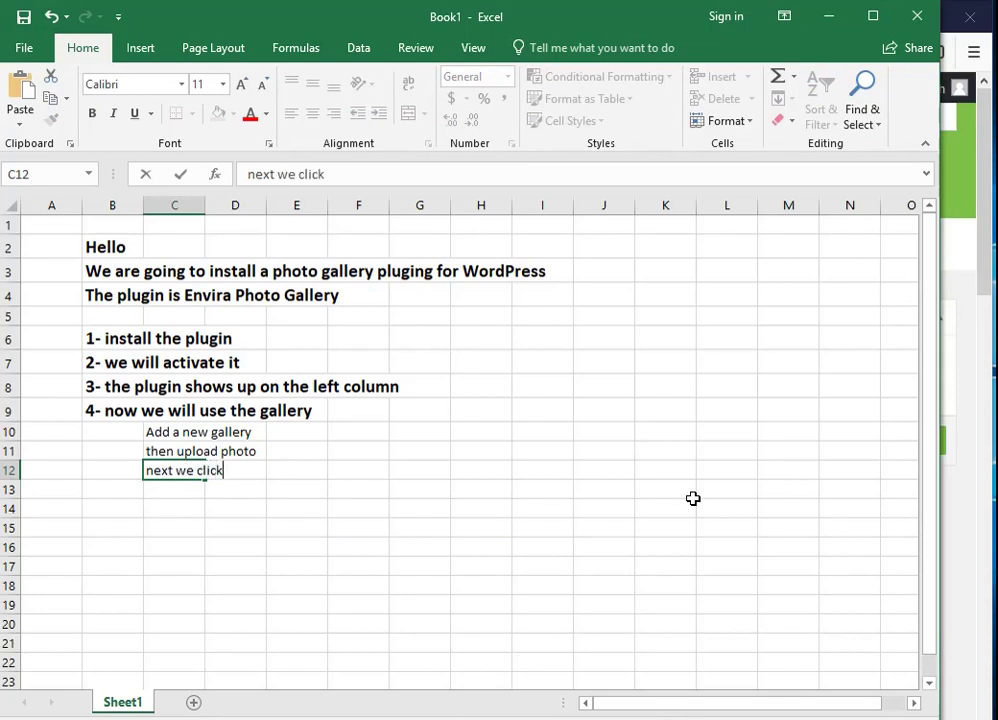
{"action": "type", "text": " publish"}
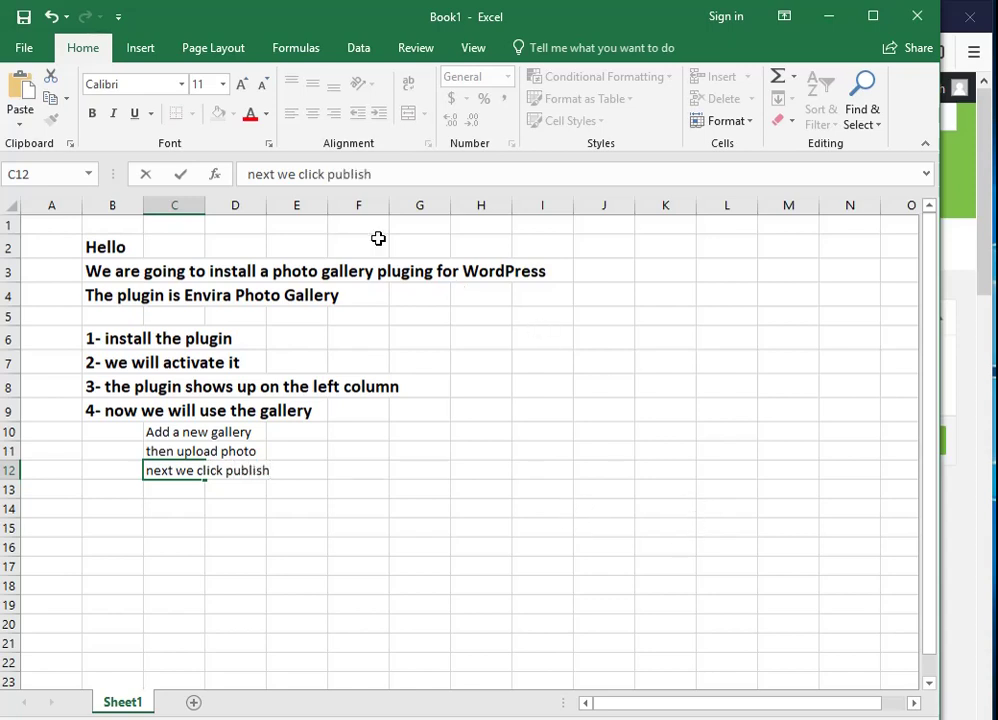
{"action": "left_click", "coordinate": [334, 174]}
{"action": "key", "text": "BackSpace"}
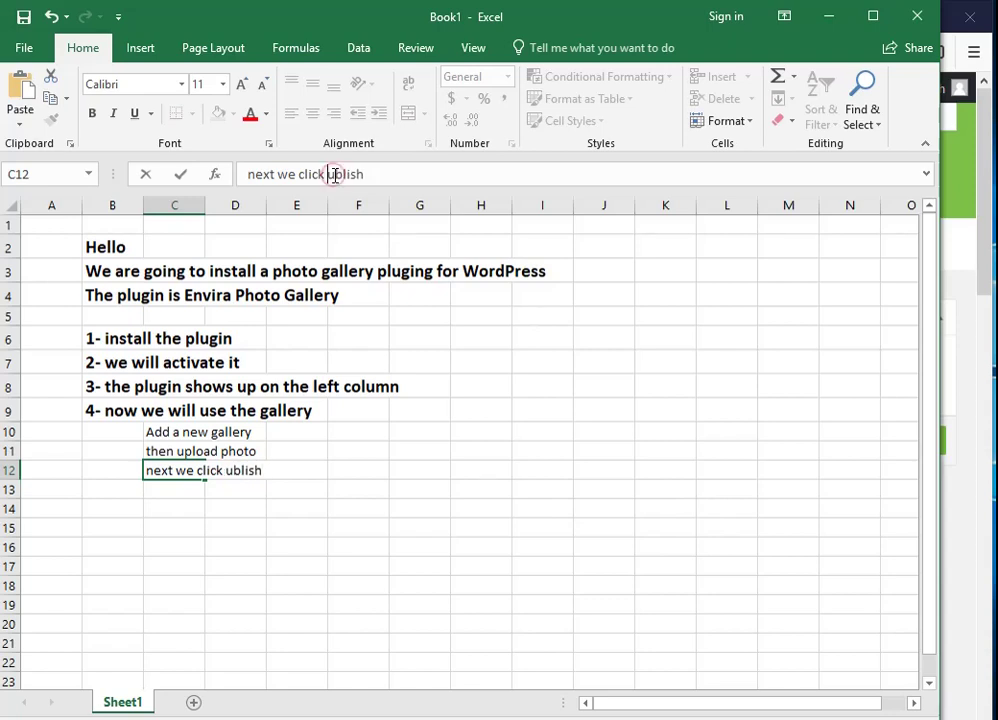
{"action": "type", "text": "P"}
{"action": "left_click", "coordinate": [500, 450]}
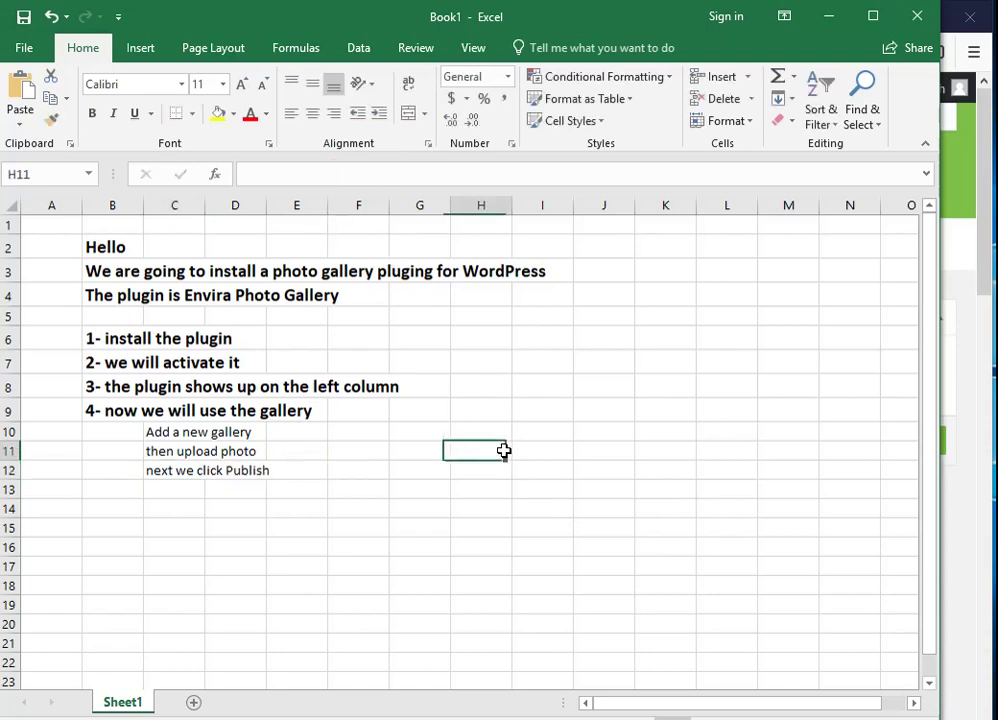
Switch to WordPress in the browser, publish the gallery and look over its Envira Gallery Code shortcodes.
{"action": "left_click", "coordinate": [987, 290]}
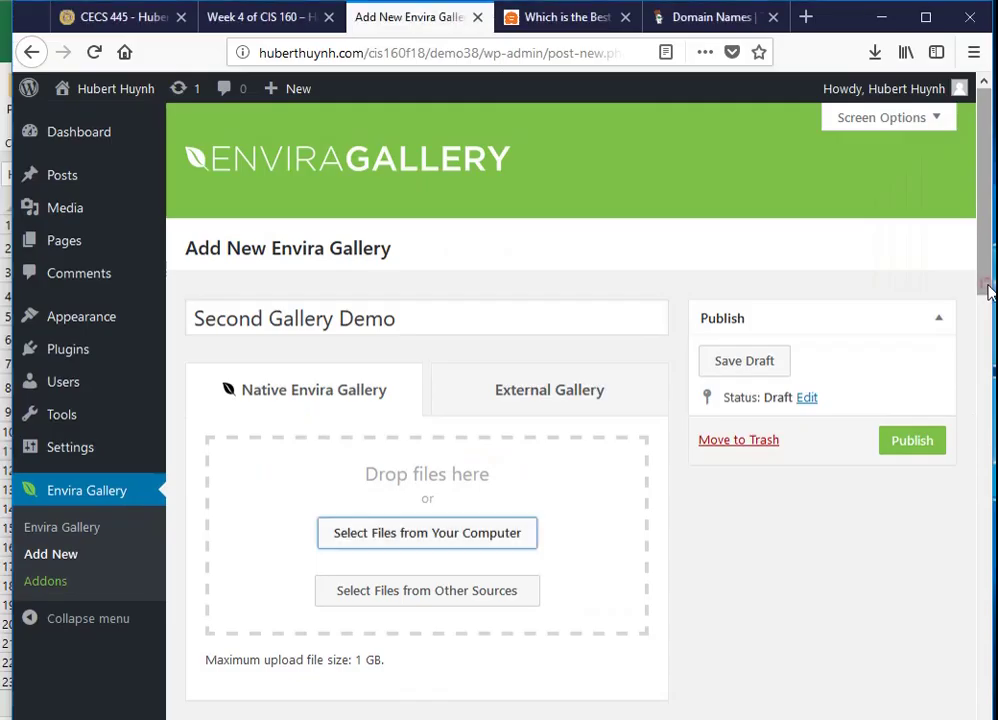
{"action": "left_click", "coordinate": [911, 443]}
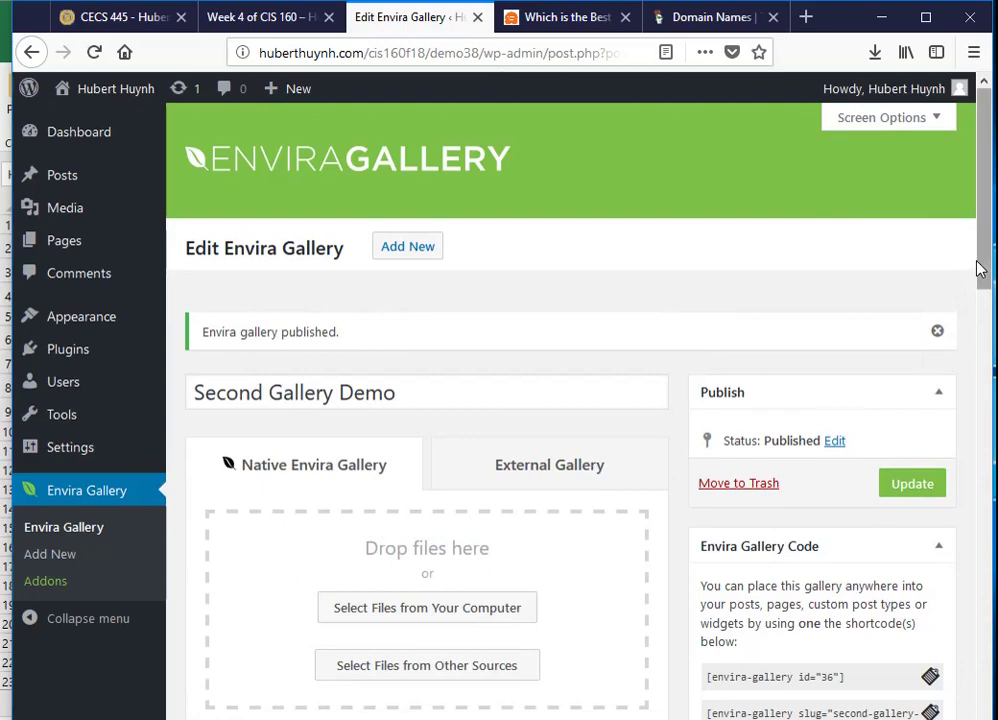
{"action": "left_click_drag", "start_coordinate": [979, 268], "coordinate": [981, 396]}
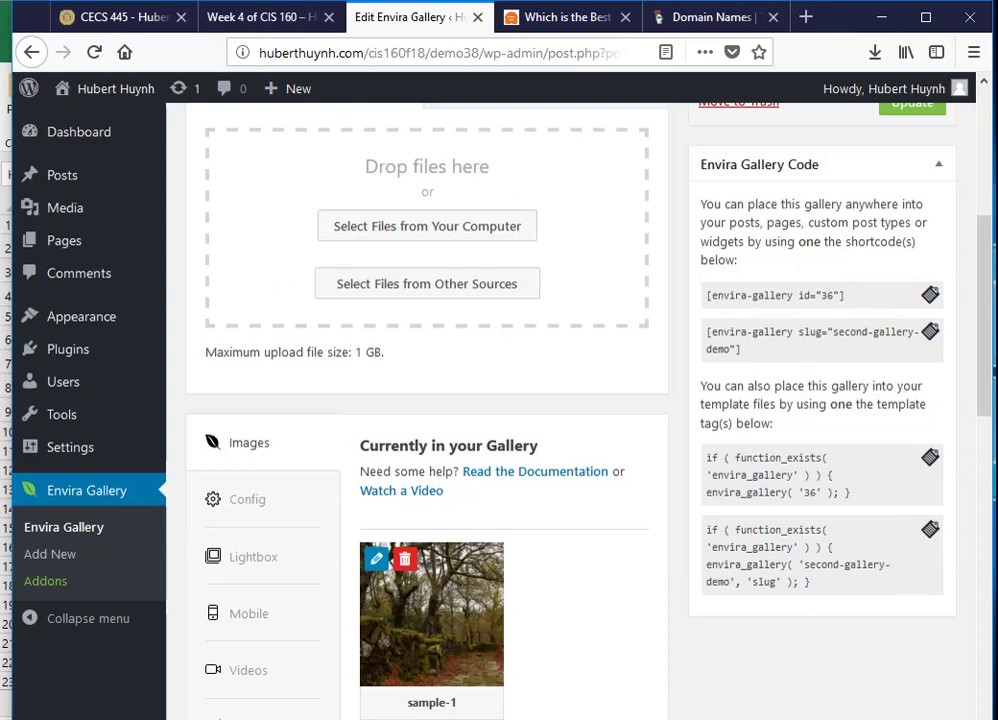
Switch back to the Excel workbook and enter "Note the gallery code that we will need to use" in cell C13.
{"action": "key", "text": "alt+Tab"}
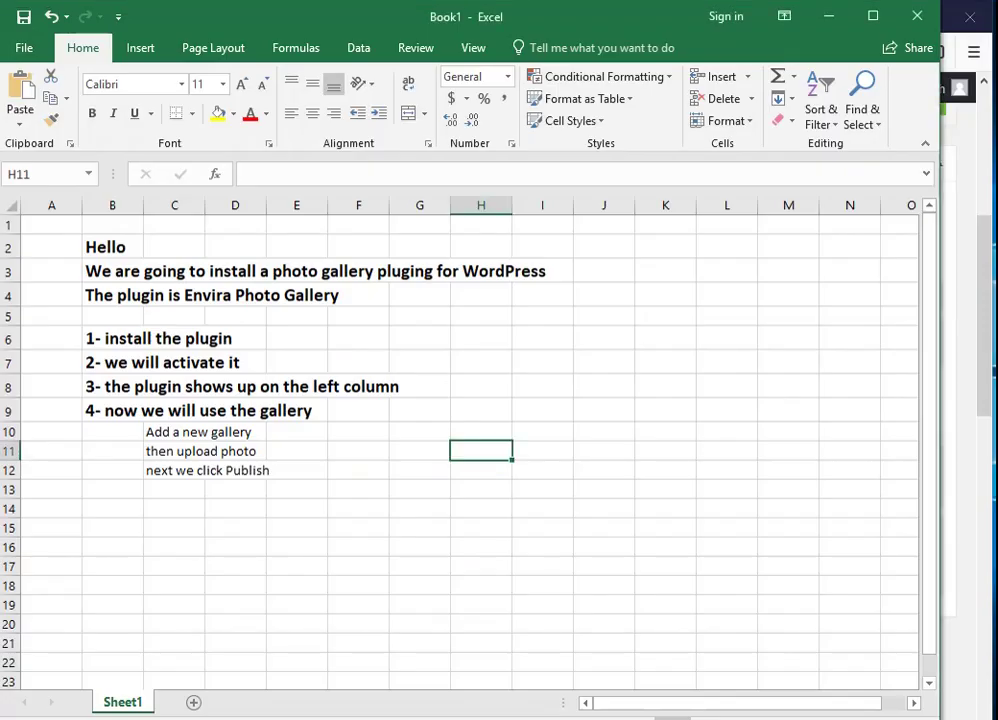
{"action": "left_click", "coordinate": [164, 490]}
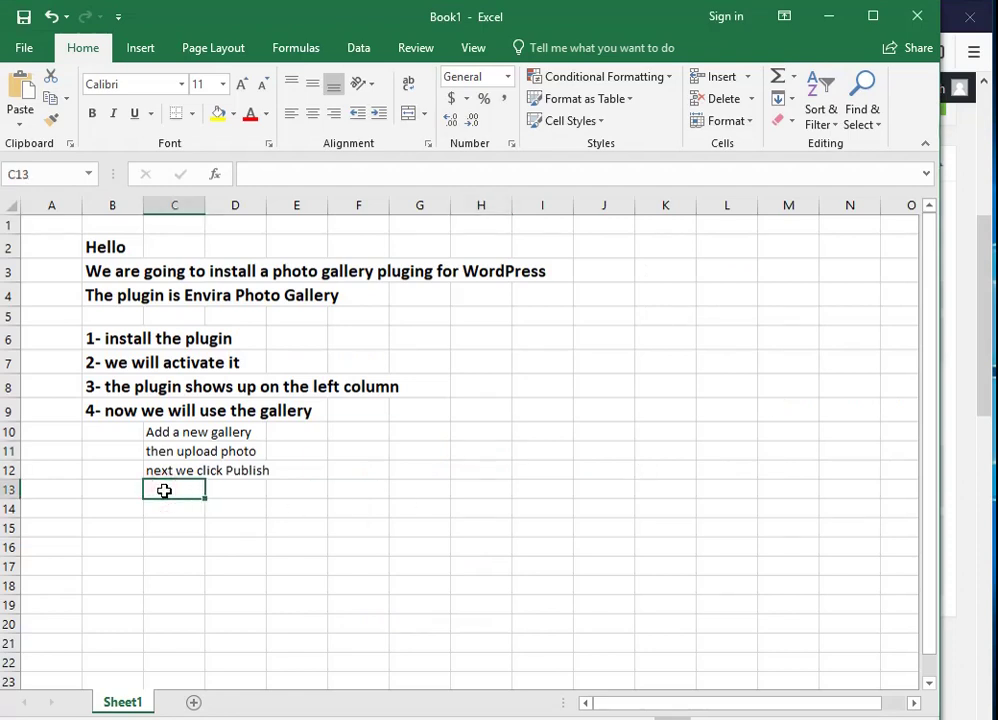
{"action": "type", "text": "No"}
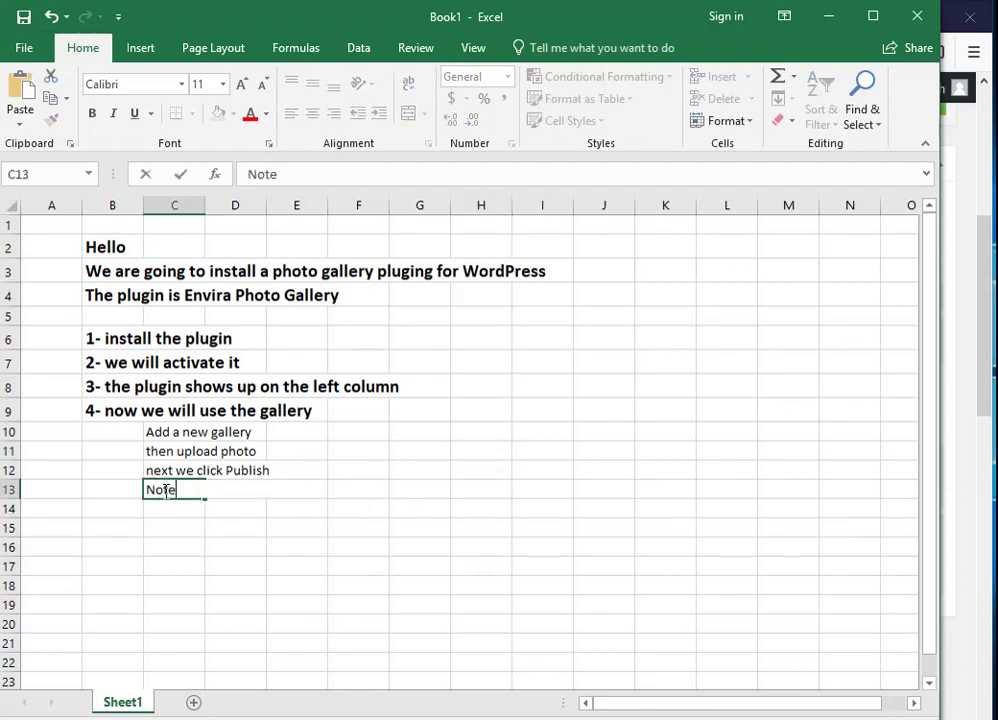
{"action": "type", "text": "te the galler"}
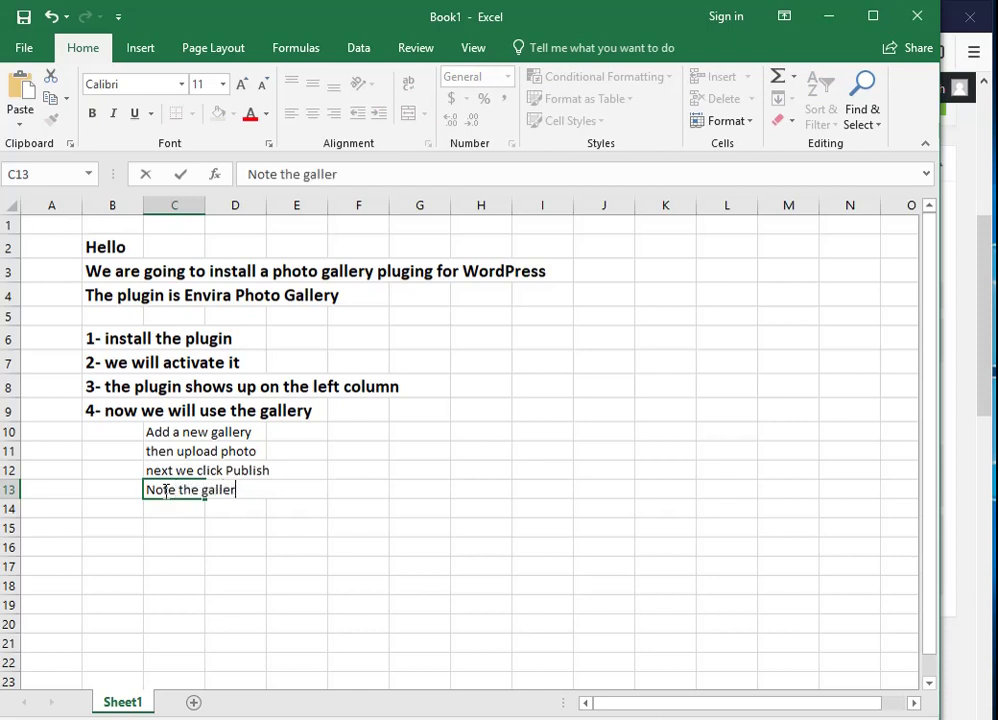
{"action": "type", "text": "y code"}
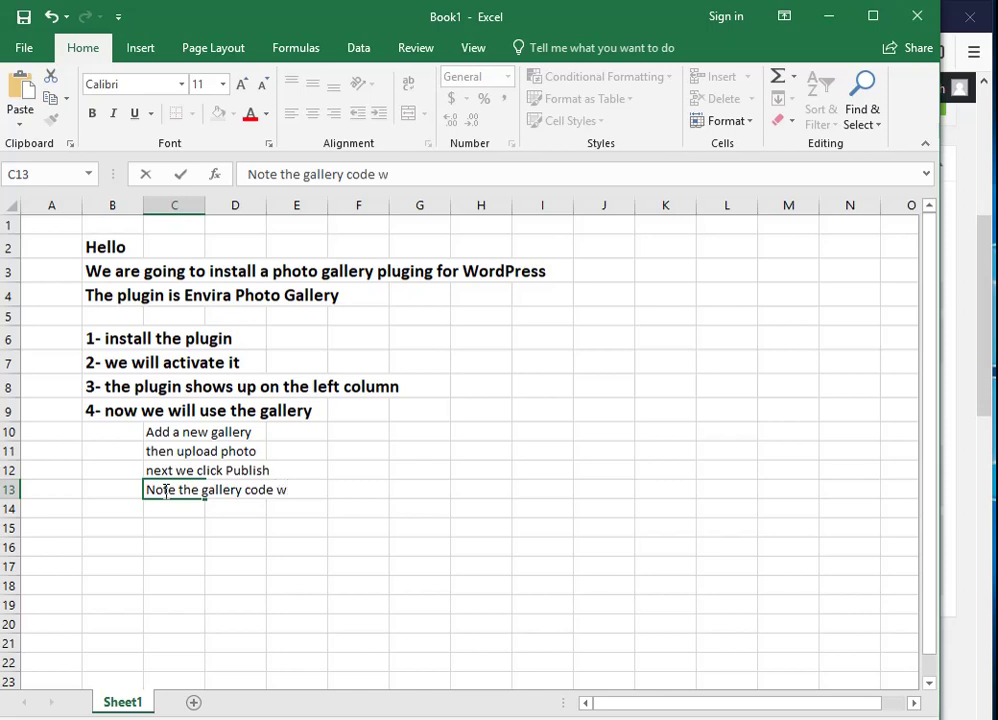
{"action": "type", "text": "we will"}
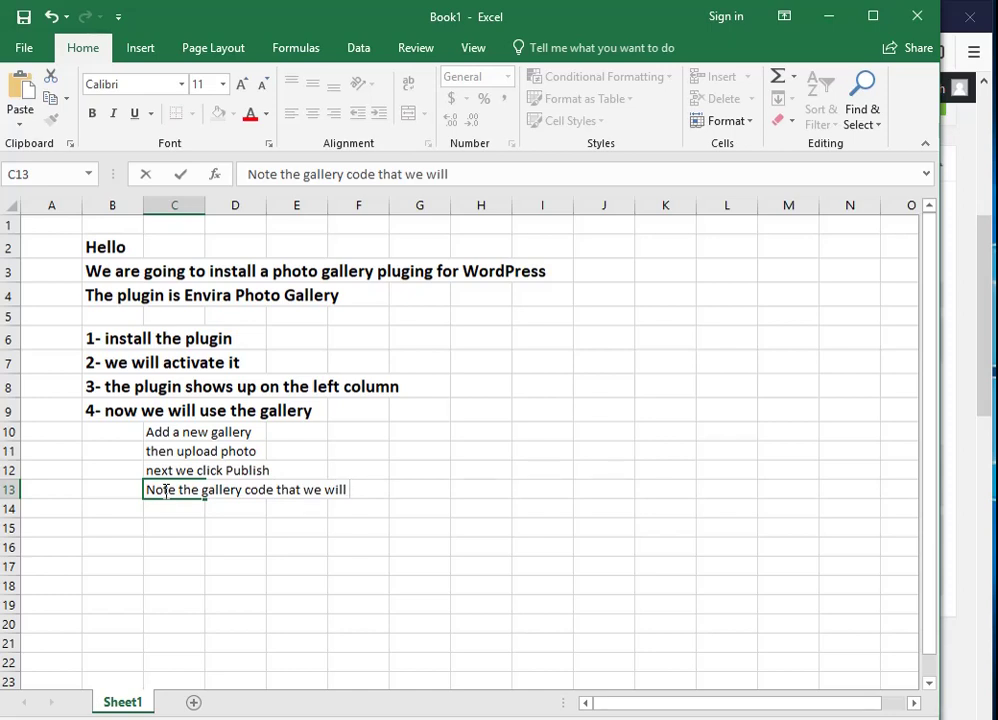
{"action": "type", "text": "need to use"}
{"action": "key", "text": "Return"}
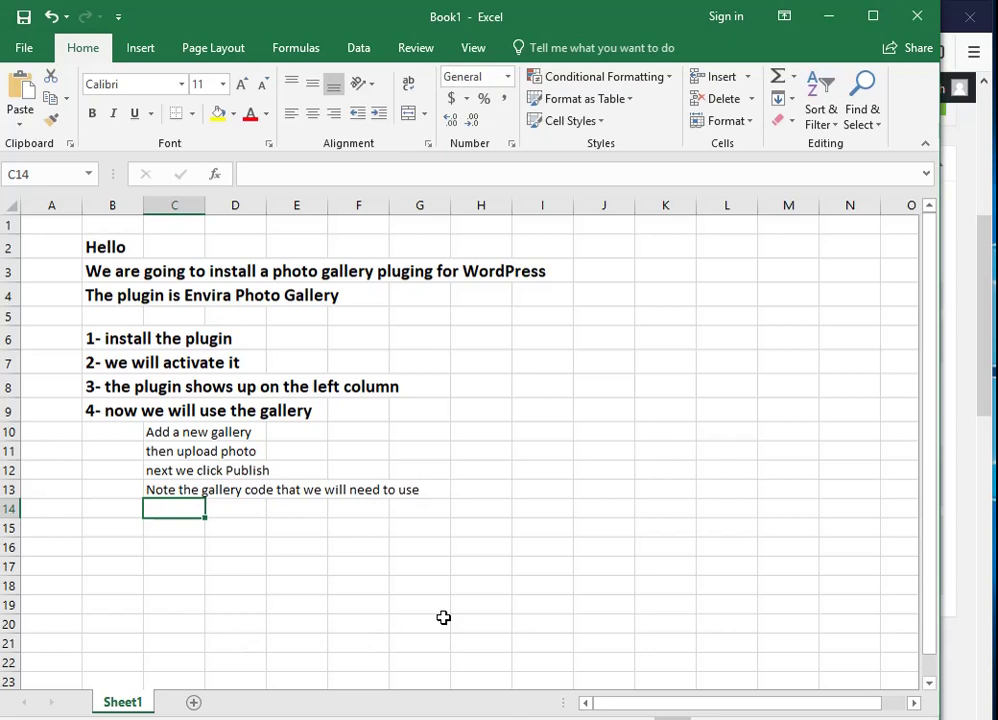
Enter "5- Now we create a new page and use the gallery" in cell B15.
{"action": "left_click", "coordinate": [117, 529]}
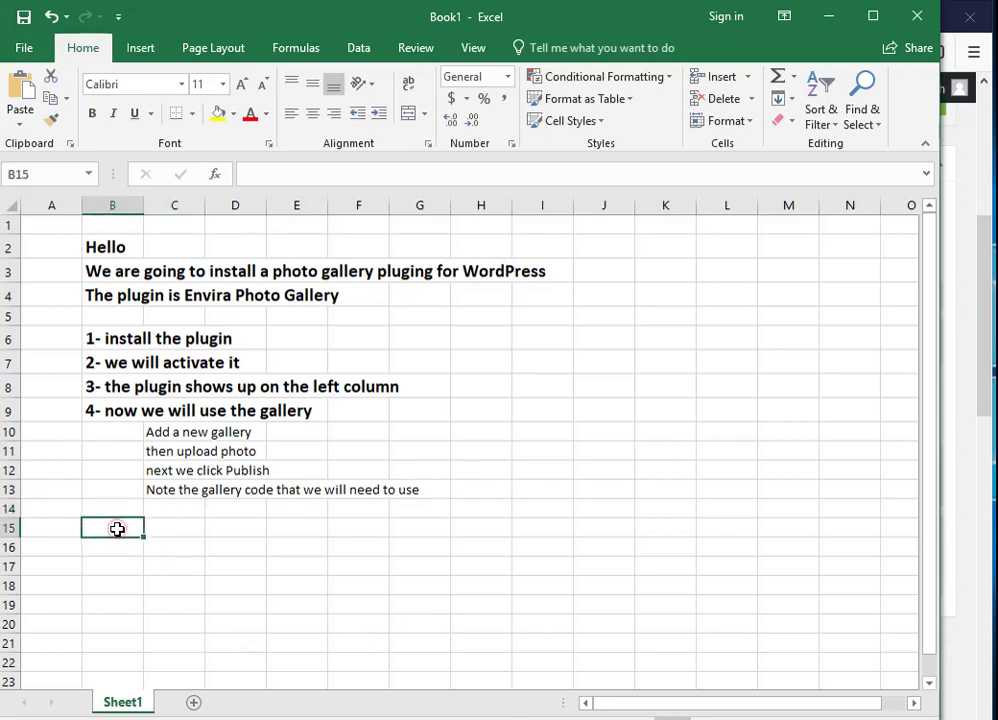
{"action": "type", "text": "5"}
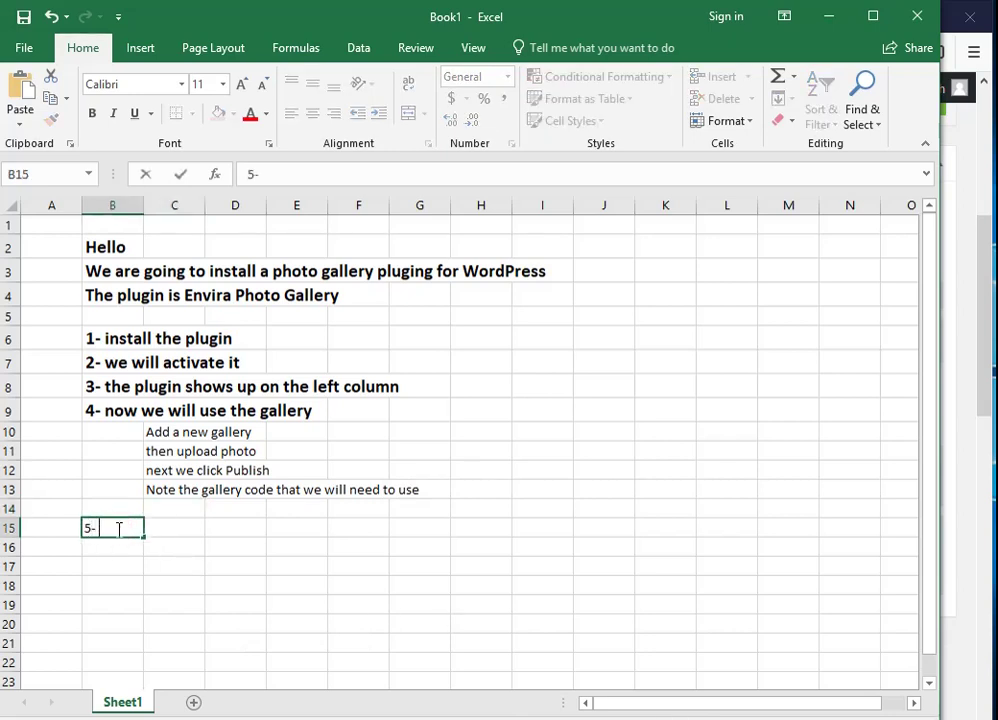
{"action": "type", "text": "- Now we crea"}
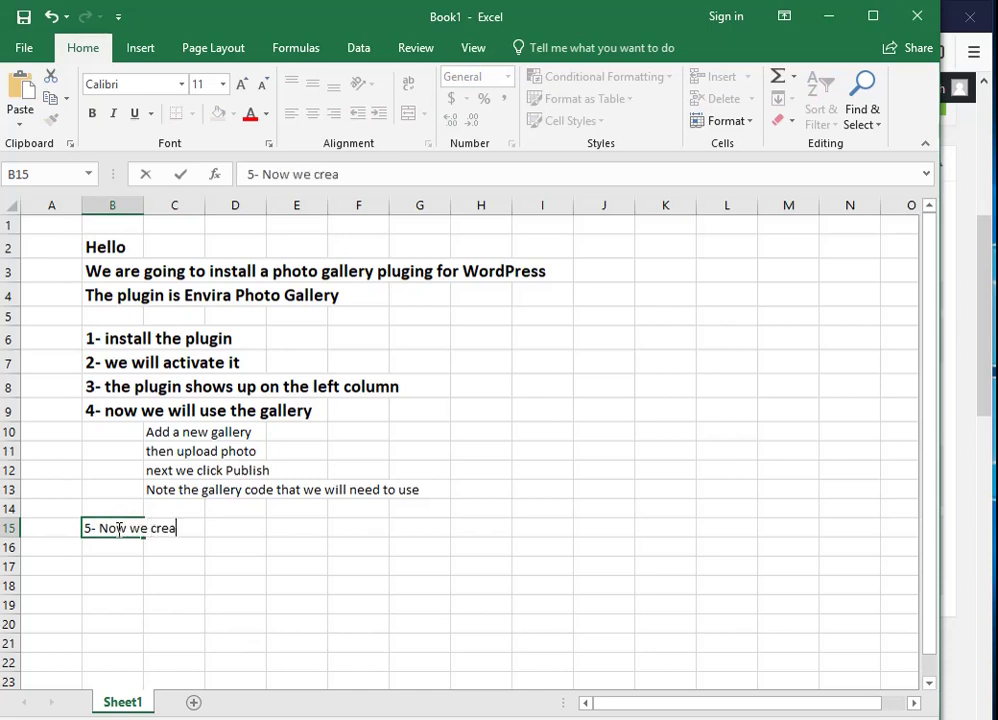
{"action": "type", "text": "te a new pa"}
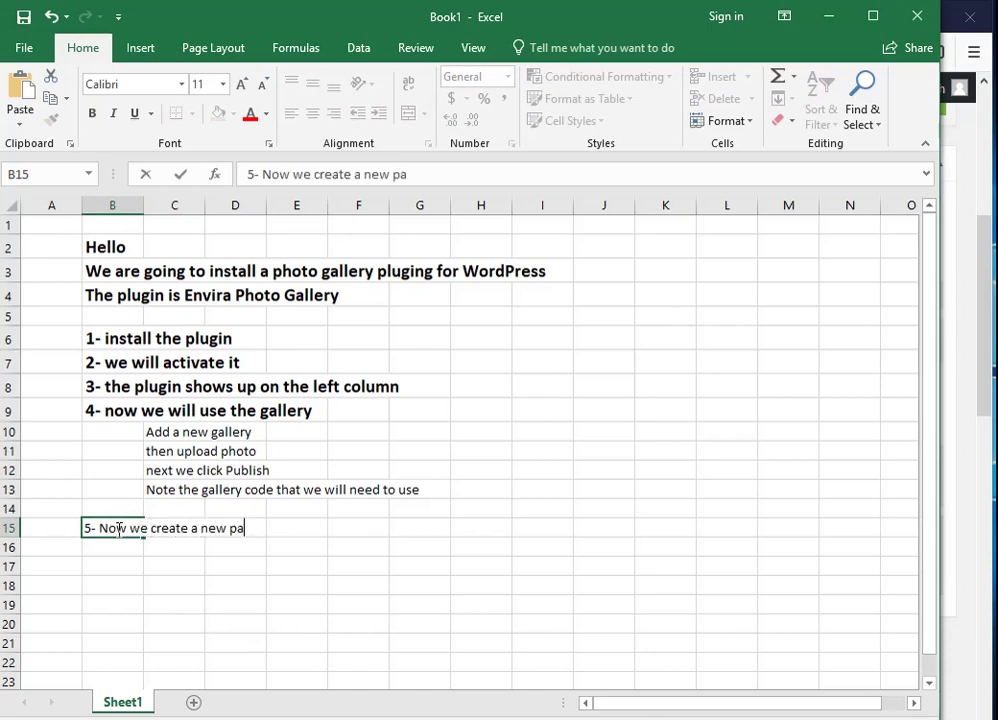
{"action": "type", "text": "ge and use the gall"}
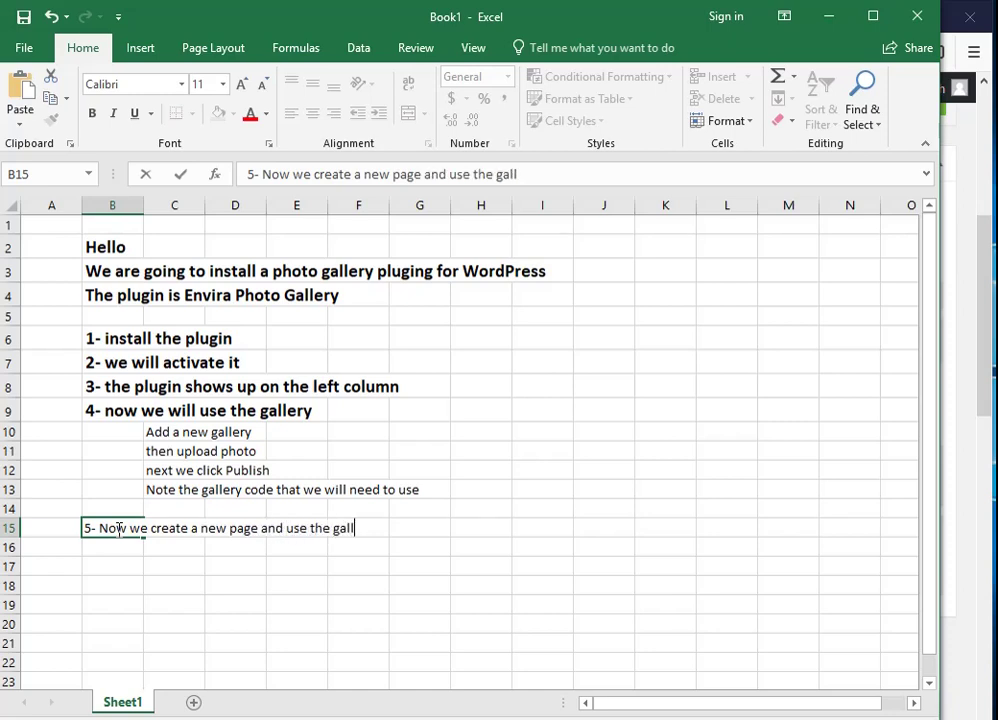
{"action": "type", "text": "ery"}
{"action": "key", "text": "Return"}
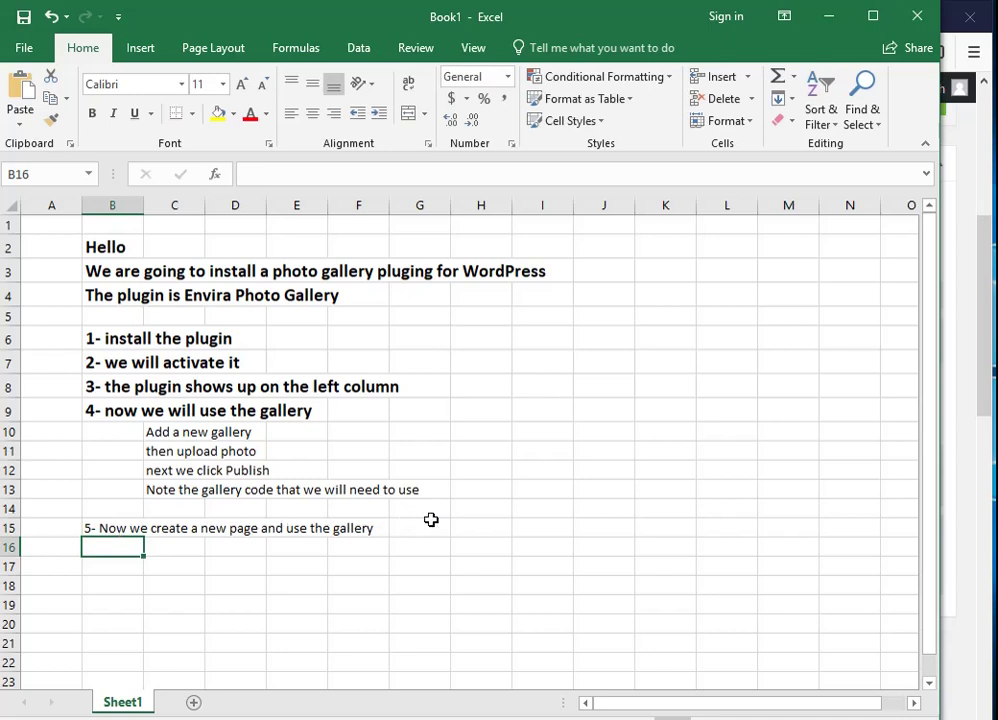
Copy the formatting of heading cell B9 onto cell B15 with Format Painter.
{"action": "left_click", "coordinate": [109, 410]}
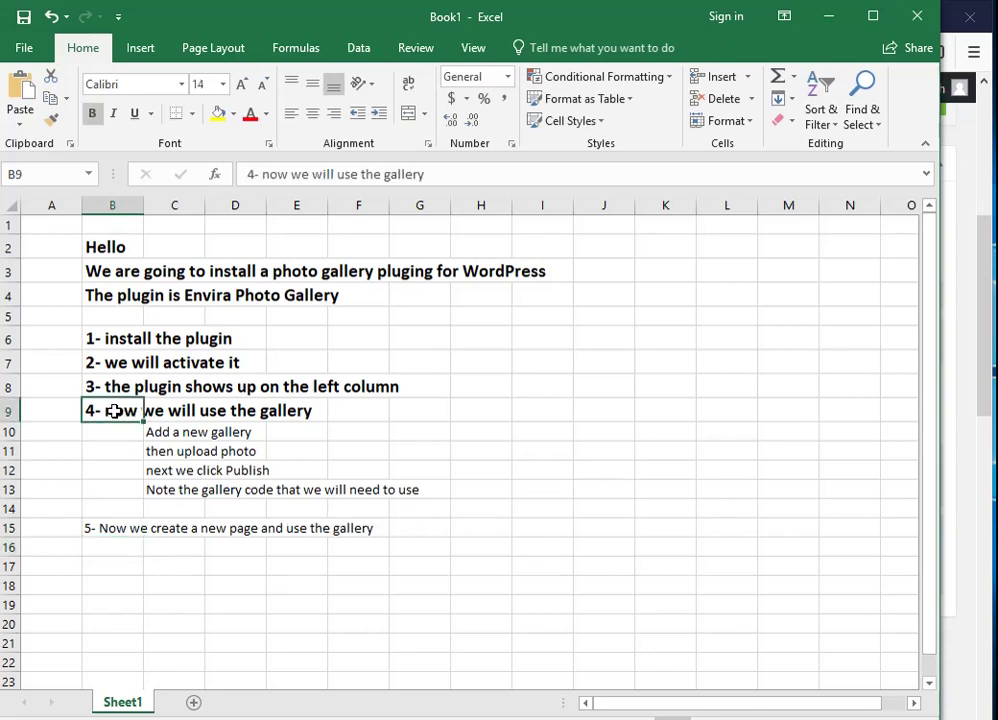
{"action": "left_click", "coordinate": [54, 119]}
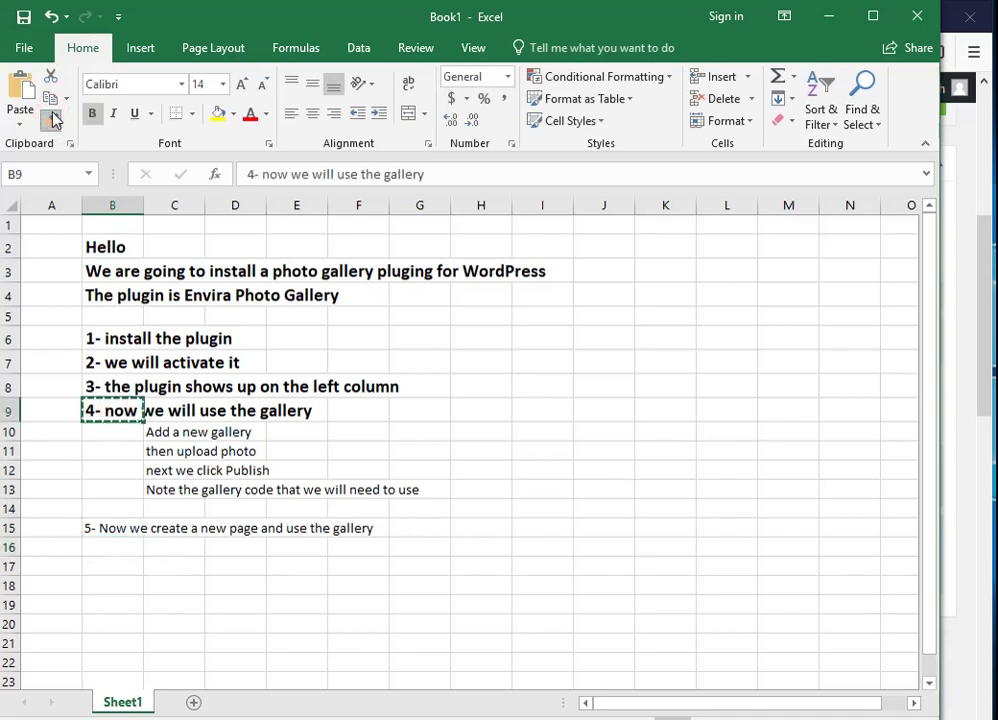
{"action": "left_click", "coordinate": [100, 522]}
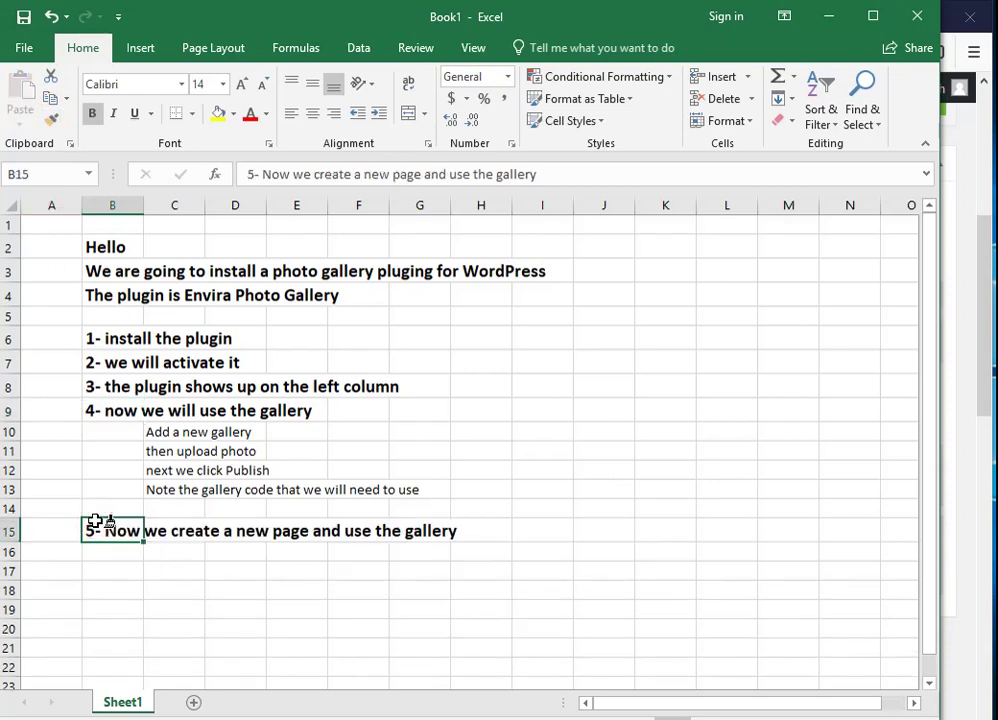
{"action": "left_click", "coordinate": [296, 590]}
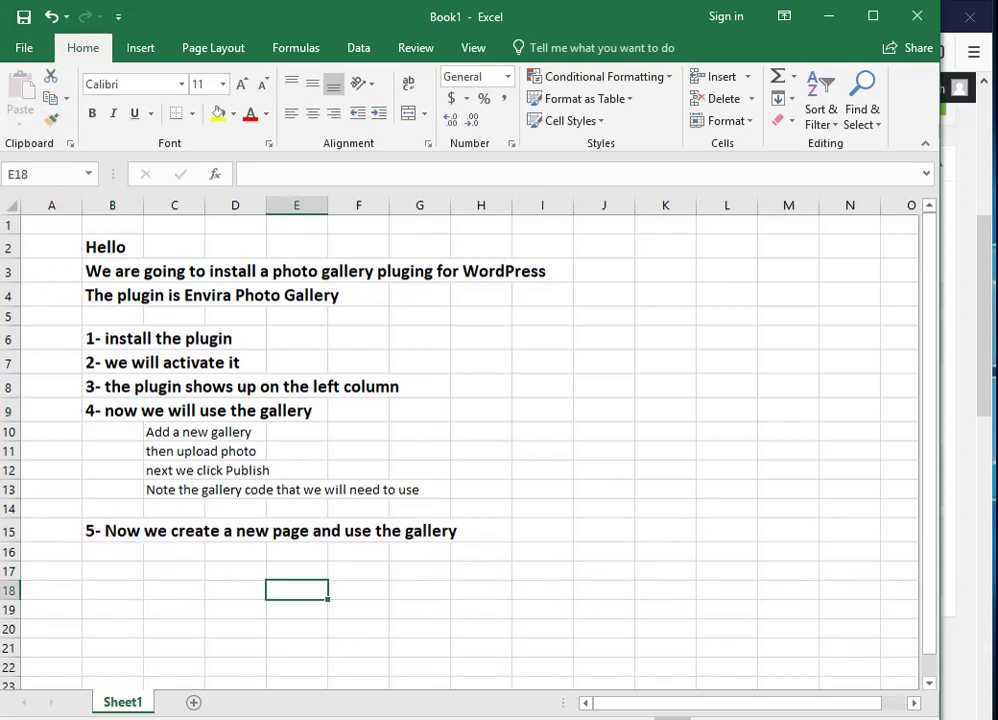
Switch to WordPress in the browser, check the Envira Galleries list, and add a new page titled "Gallery Demo".
{"action": "key", "text": "alt+Tab"}
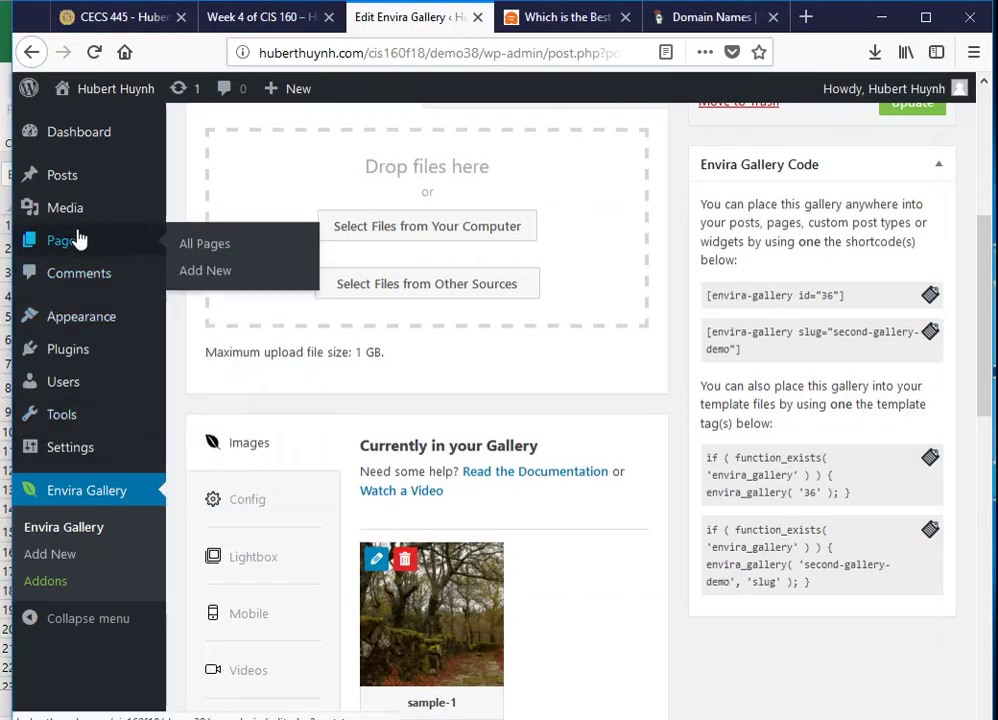
{"action": "left_click", "coordinate": [47, 536]}
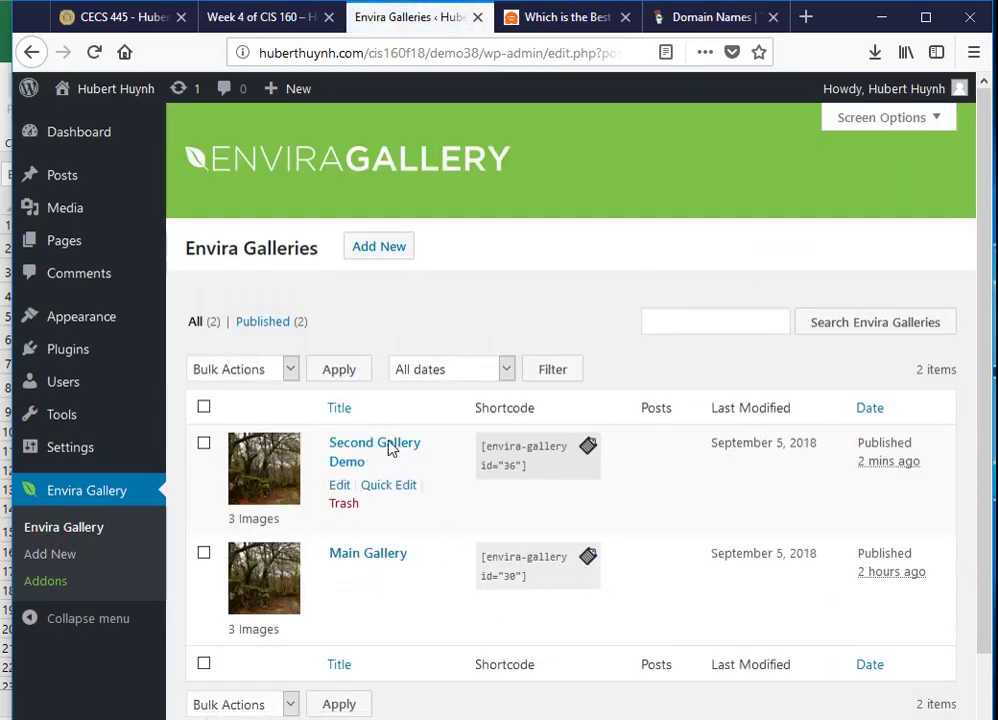
{"action": "mouse_move", "coordinate": [80, 255]}
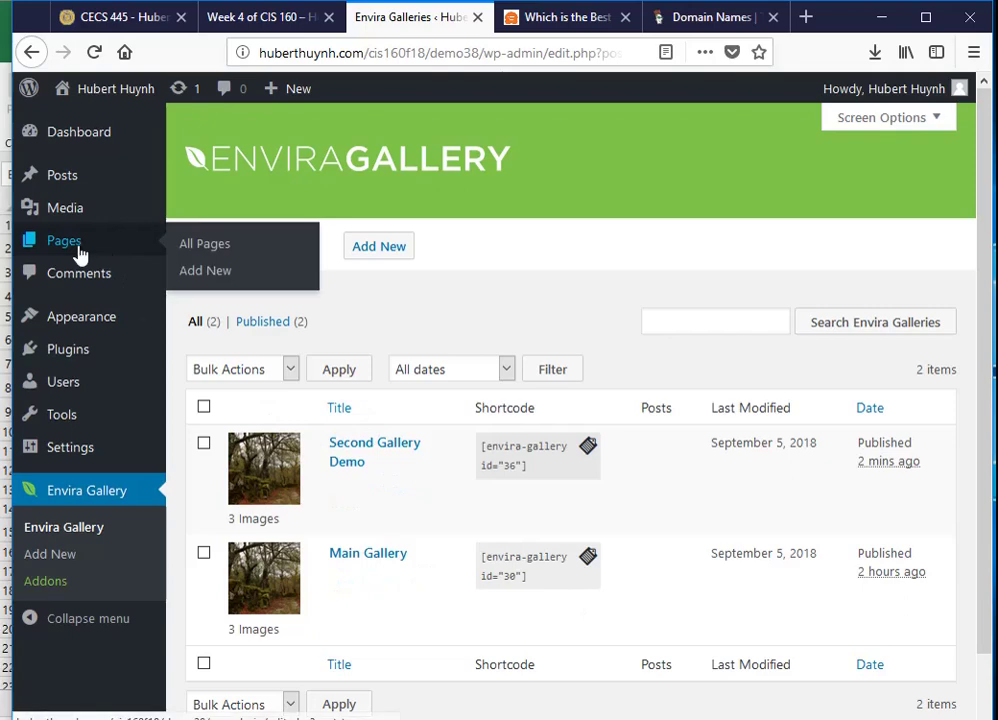
{"action": "left_click", "coordinate": [216, 270]}
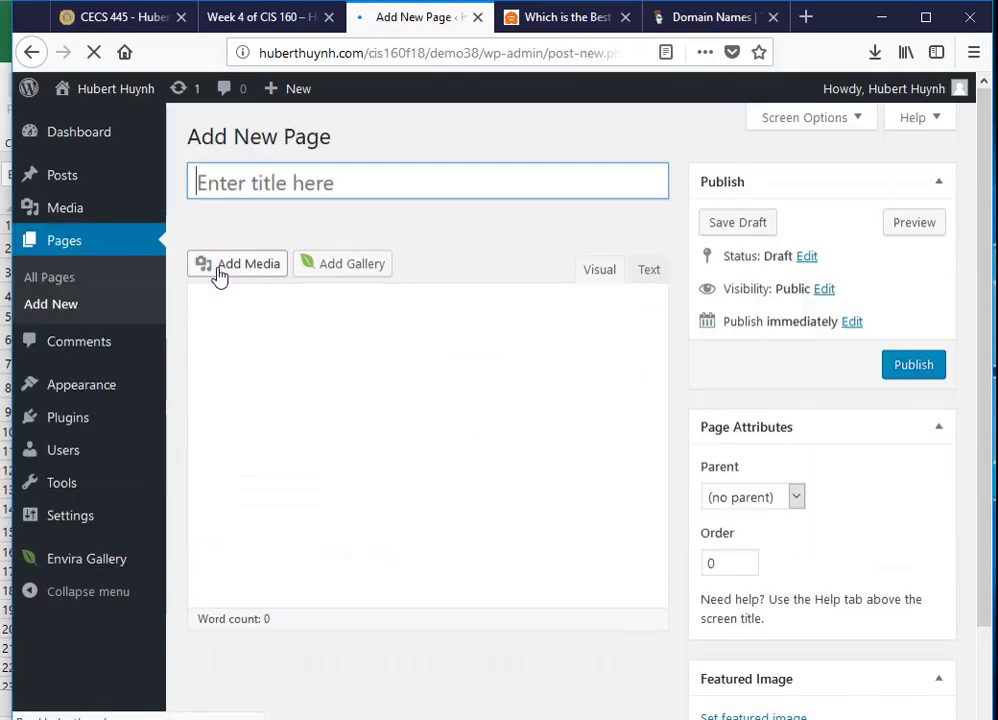
{"action": "left_click", "coordinate": [280, 190]}
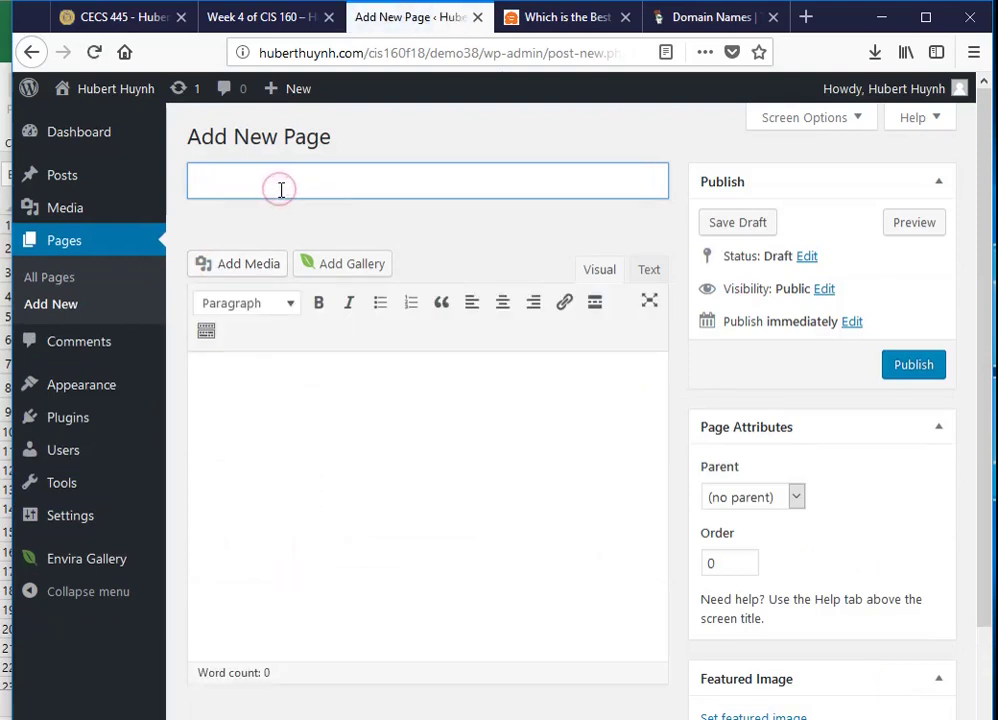
{"action": "type", "text": "Gallery Demo"}
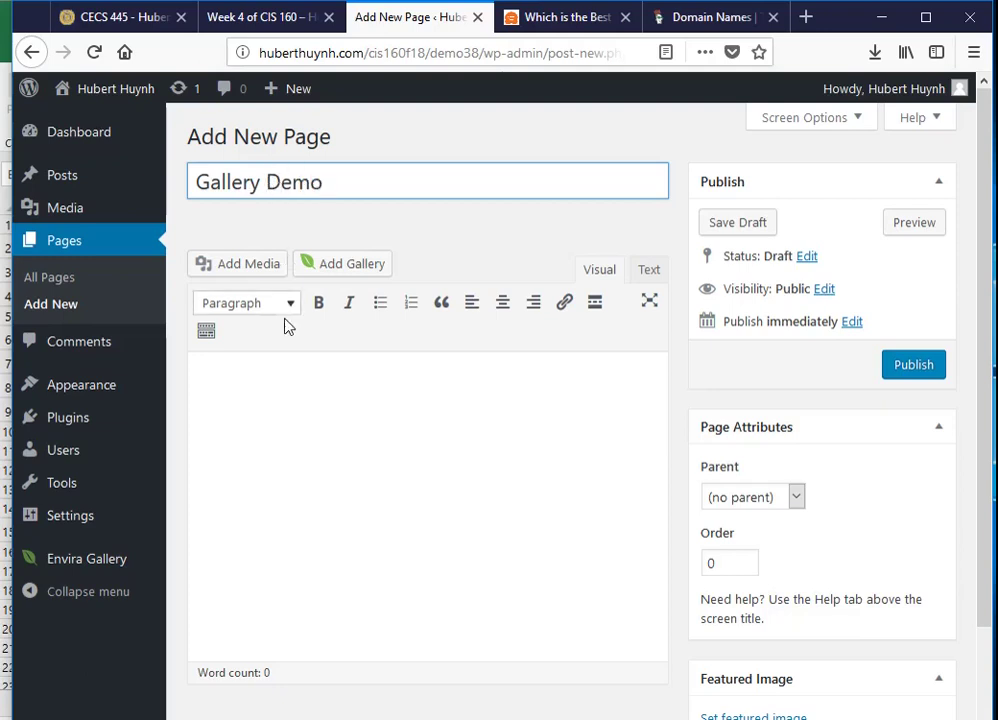
Write "This page shows how we can have a gallery on a page." as the page's body text and save the draft.
{"action": "left_click", "coordinate": [277, 394]}
{"action": "type", "text": "Thi"}
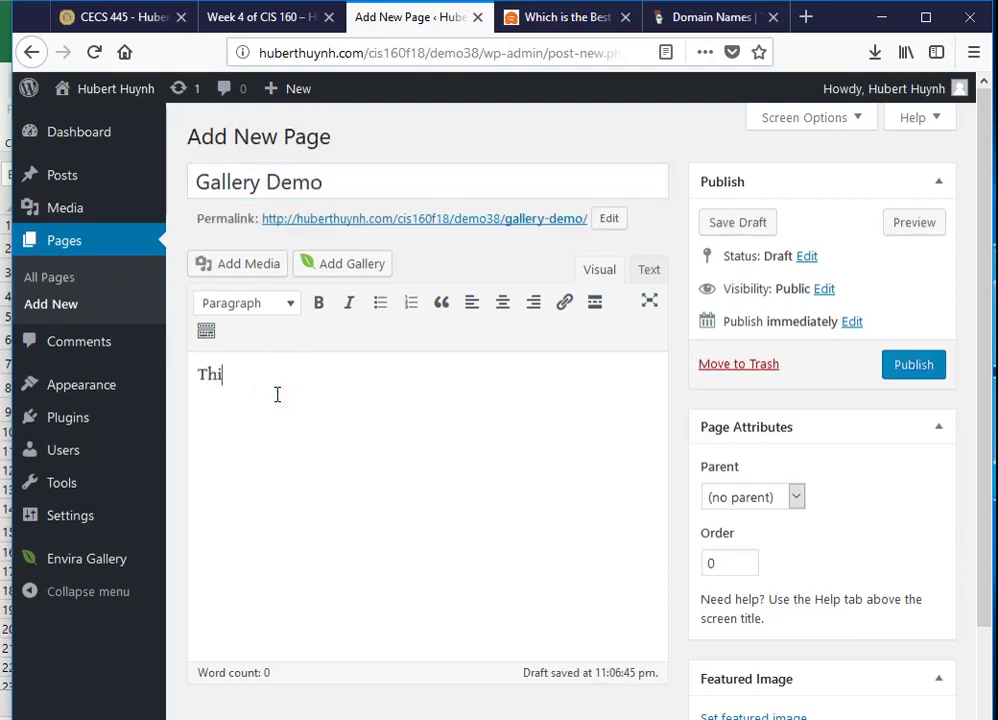
{"action": "type", "text": "s page shows how w"}
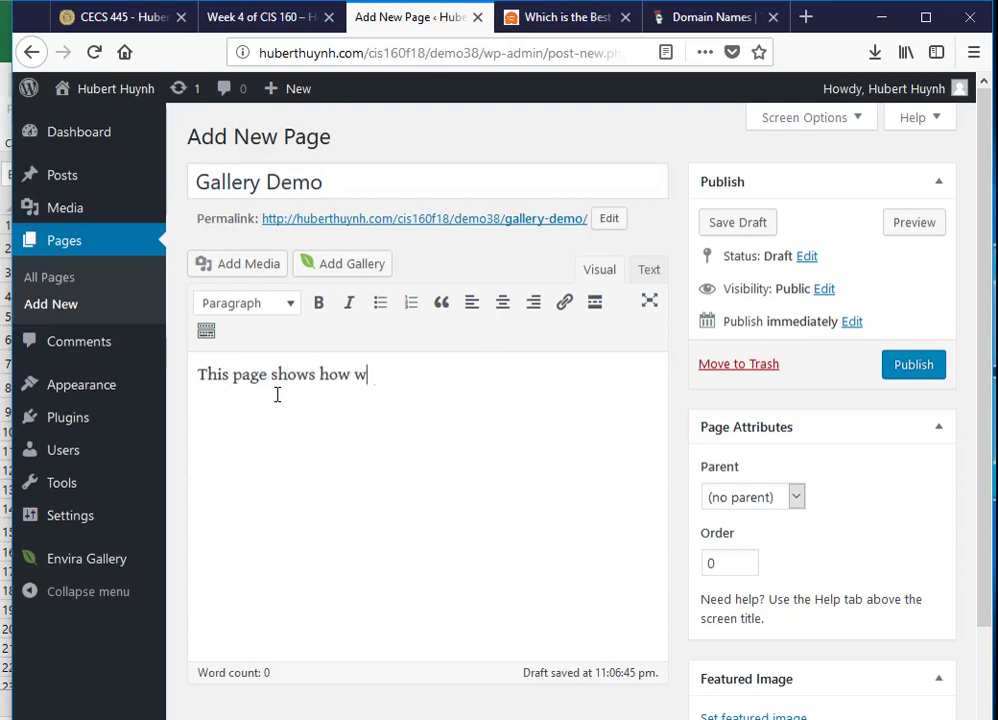
{"action": "type", "text": "e can u"}
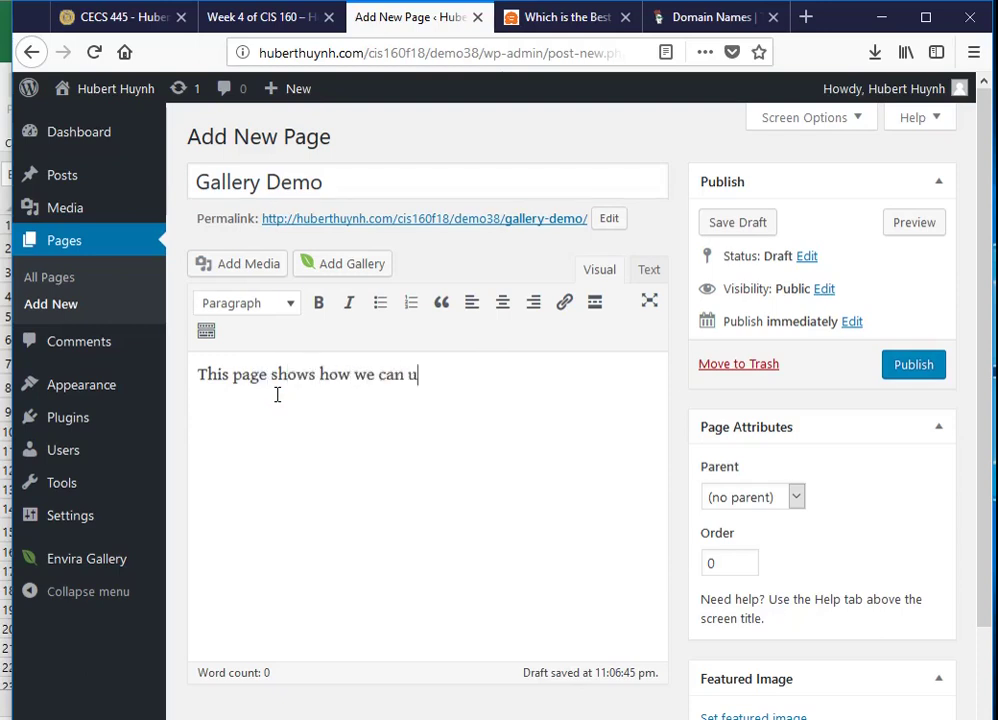
{"action": "type", "text": "sehave a gl"}
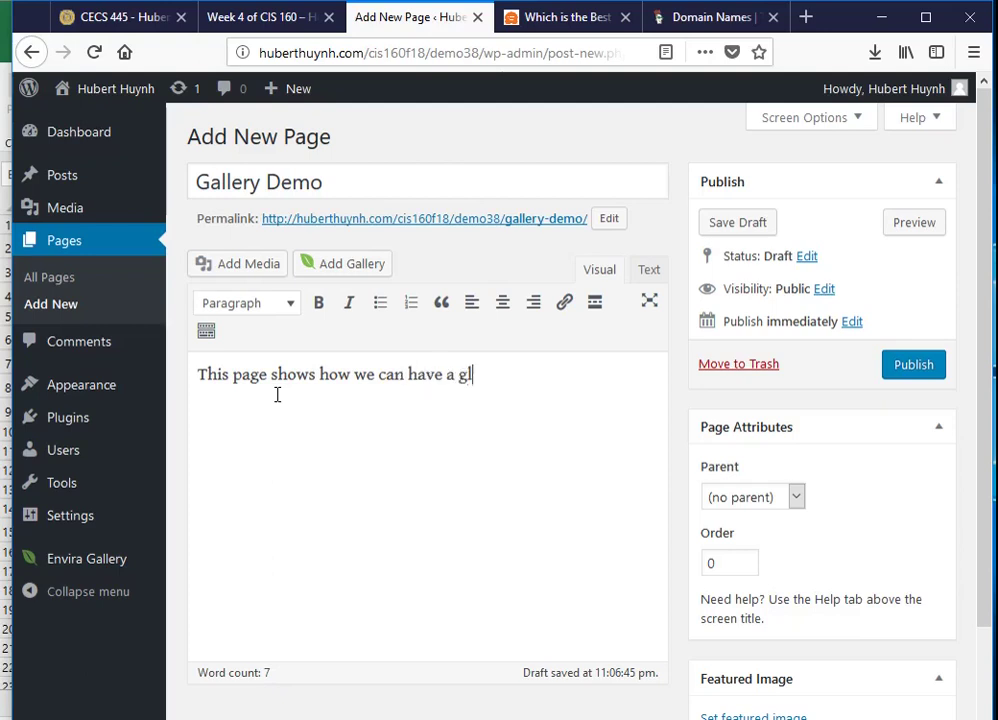
{"action": "key", "text": "BackSpace"}
{"action": "type", "text": "allery on a page."}
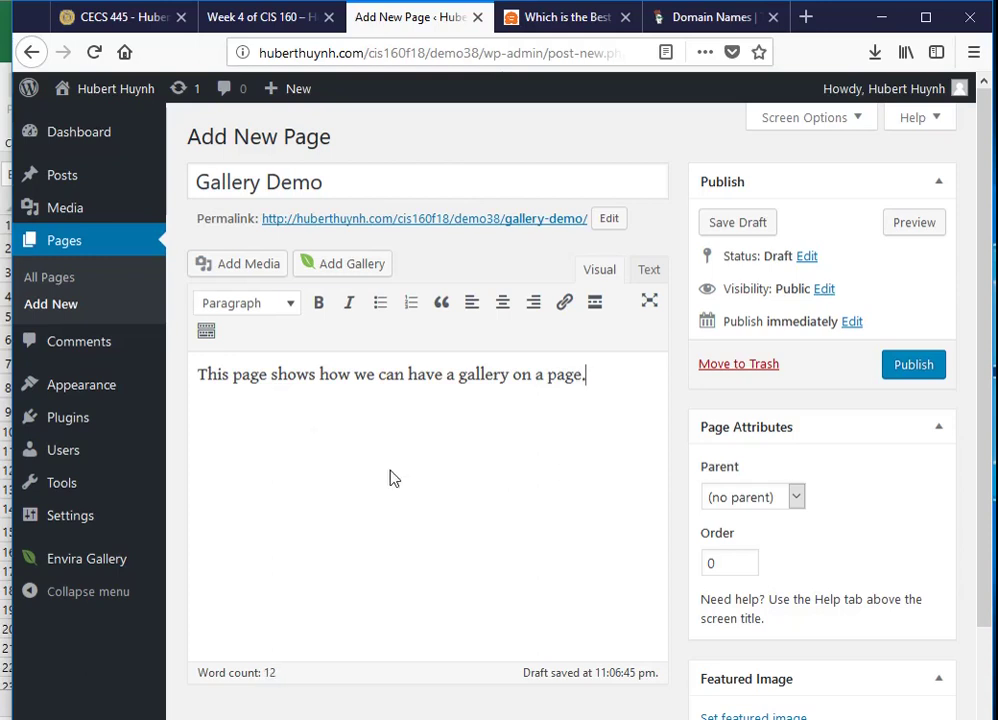
{"action": "left_click", "coordinate": [744, 225]}
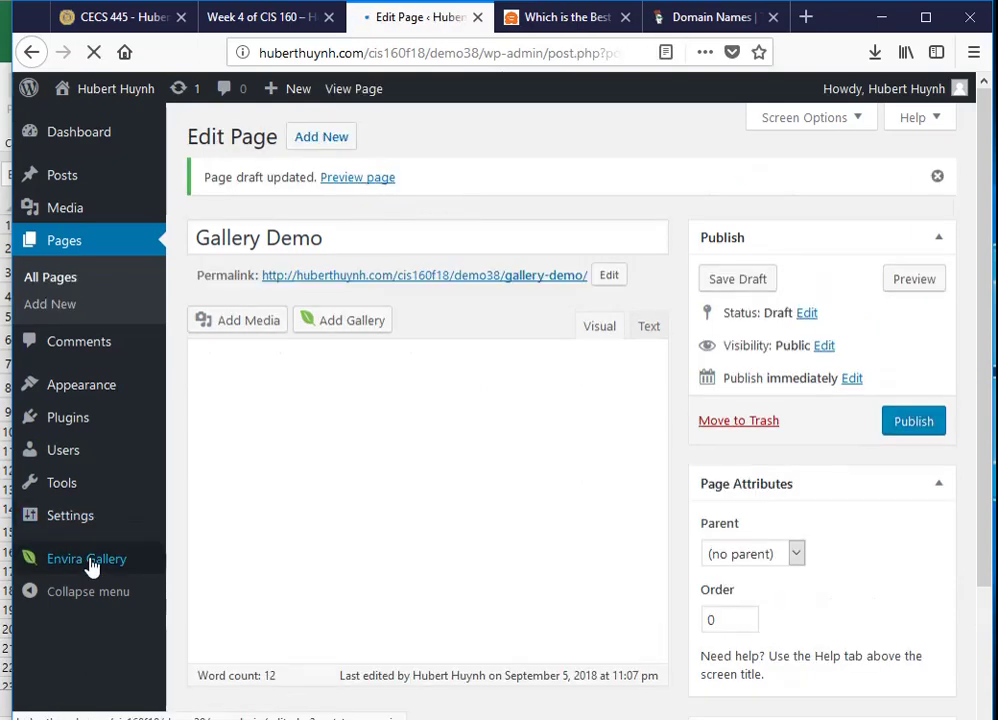
Copy the shortcode [envira-gallery id="36"] of Second Gallery Demo from the Envira Galleries list.
{"action": "mouse_move", "coordinate": [89, 566]}
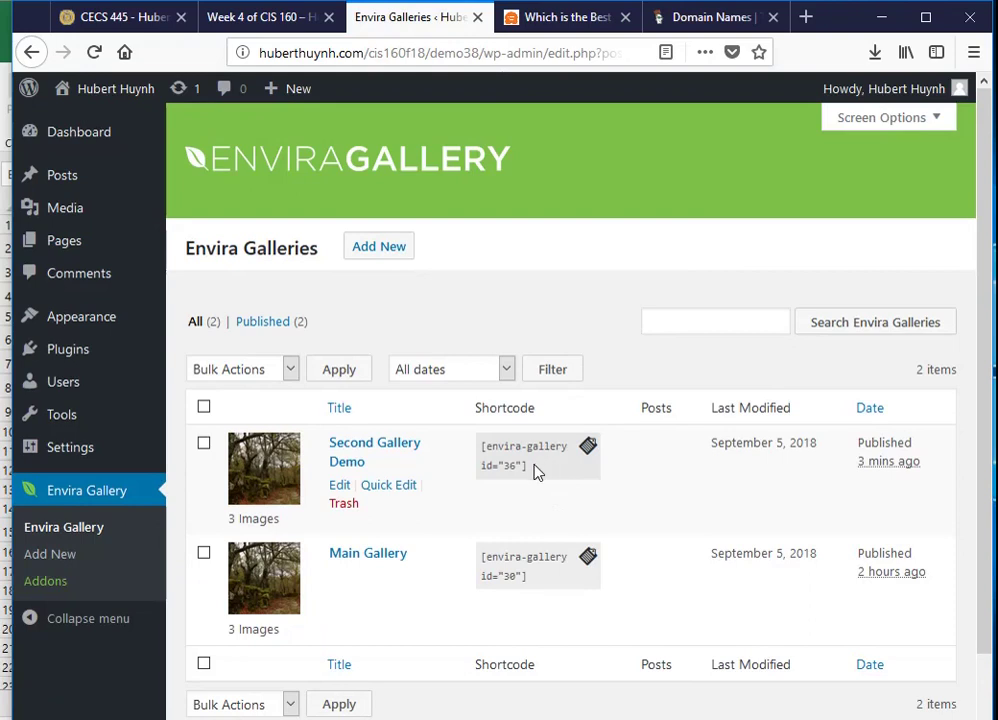
{"action": "left_click_drag", "start_coordinate": [528, 467], "coordinate": [481, 446]}
{"action": "key", "text": "ctrl+c"}
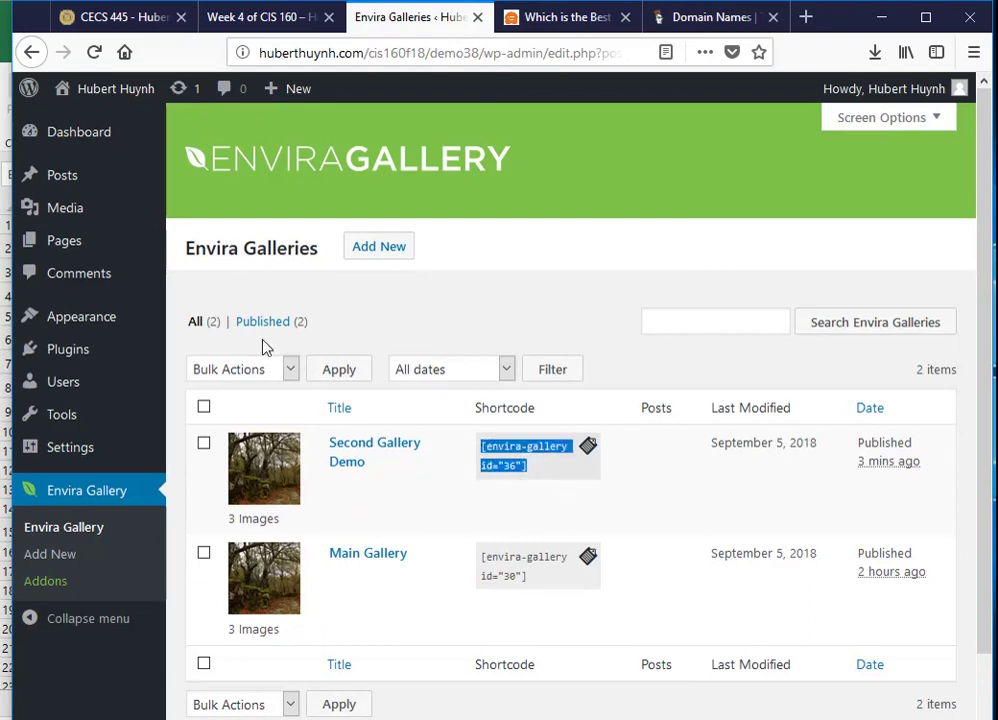
Reopen the Gallery Demo page, paste the copied gallery shortcode on a new line below the body text, and publish the page.
{"action": "left_click", "coordinate": [73, 247]}
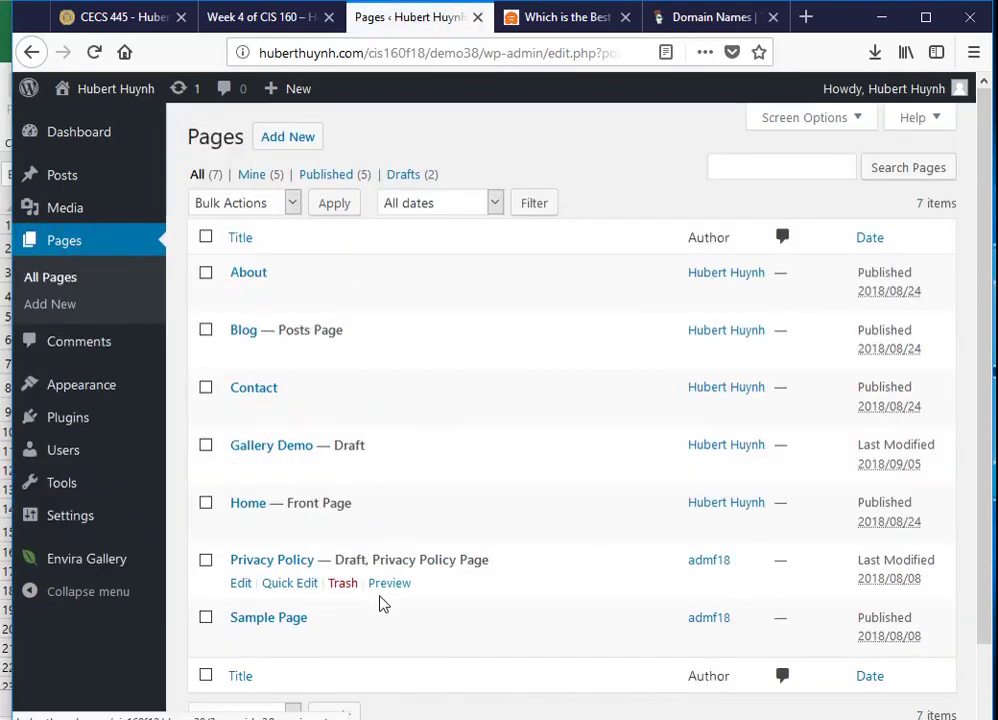
{"action": "left_click", "coordinate": [285, 449]}
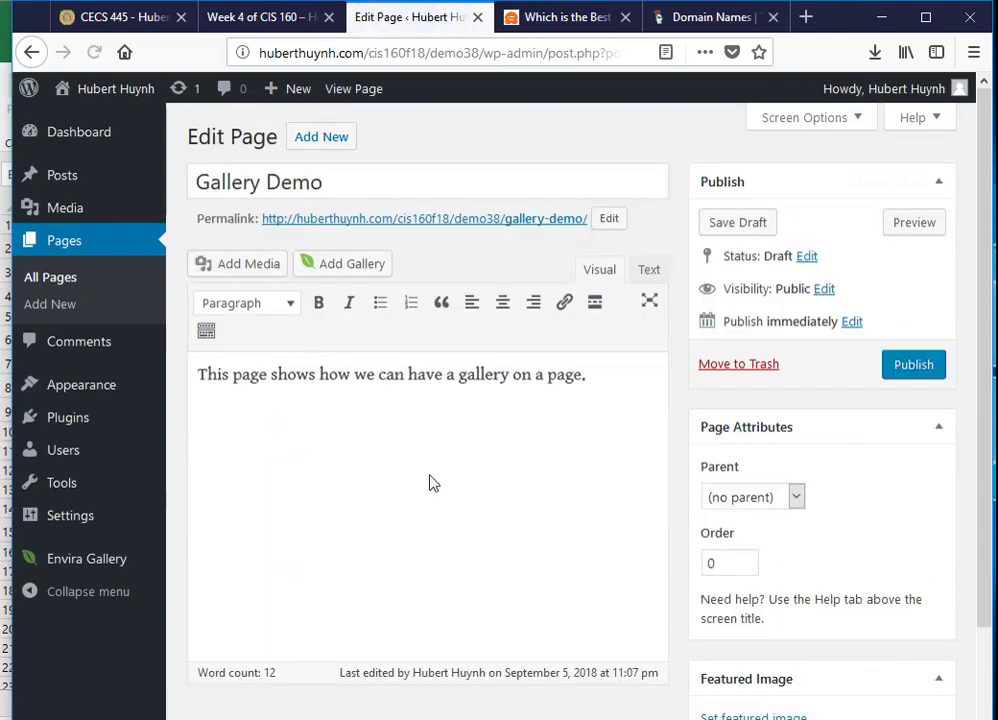
{"action": "left_click", "coordinate": [633, 379]}
{"action": "key", "text": "Return"}
{"action": "key", "text": "ctrl+v"}
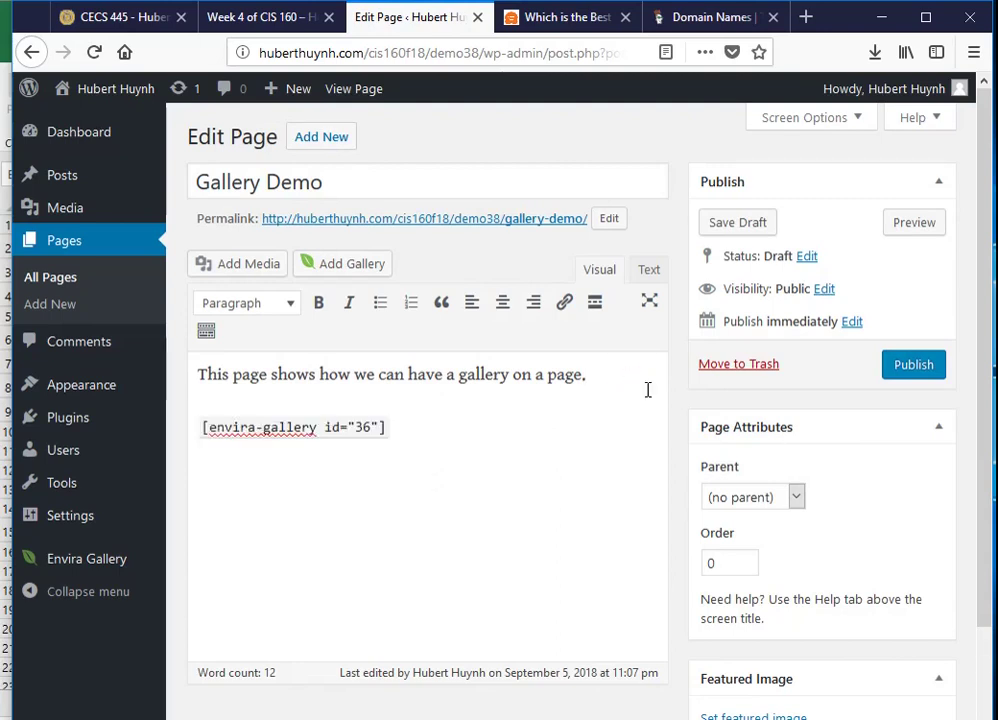
{"action": "left_click", "coordinate": [913, 366]}
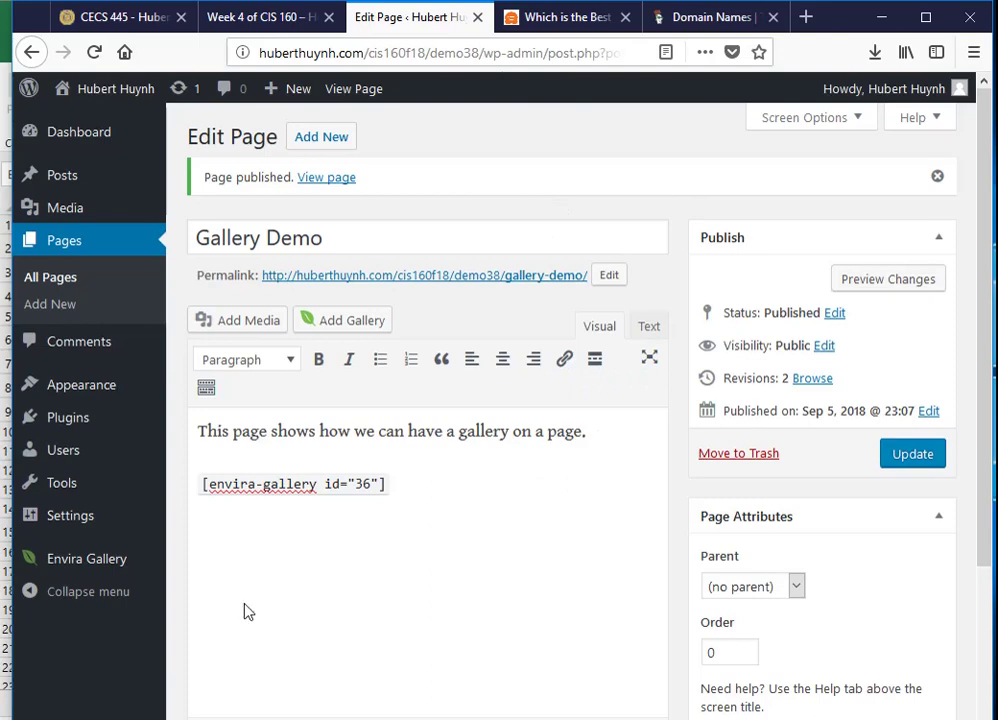
Switch to Excel and enter the note "then paste the shortcode to the page" in cell C16, below step 5.
{"action": "key", "text": "alt+Tab"}
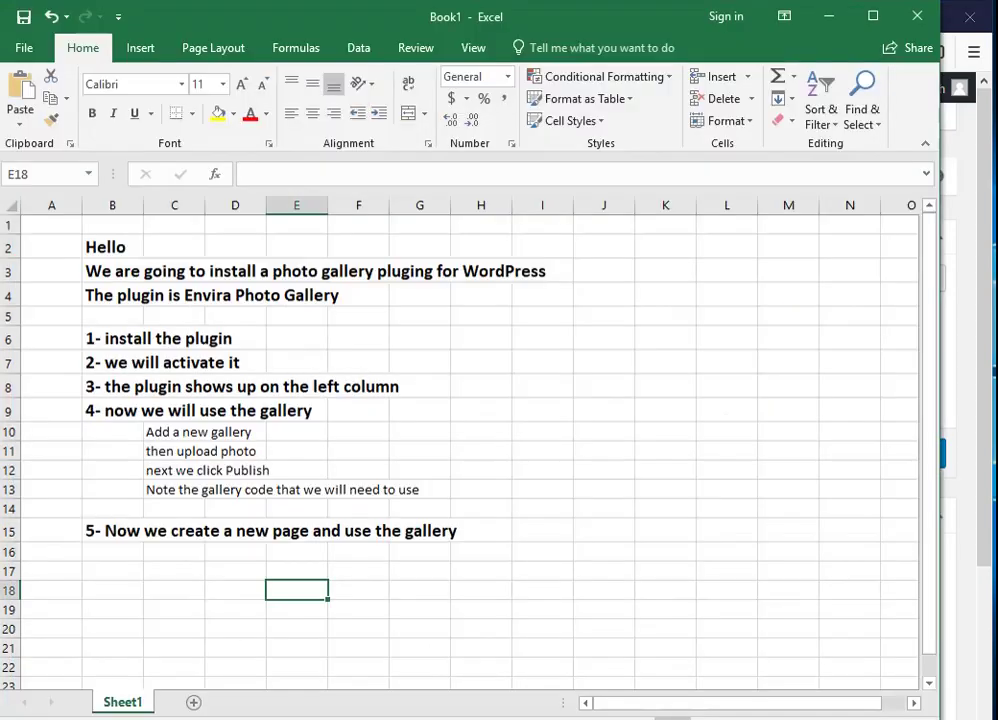
{"action": "left_click", "coordinate": [183, 551]}
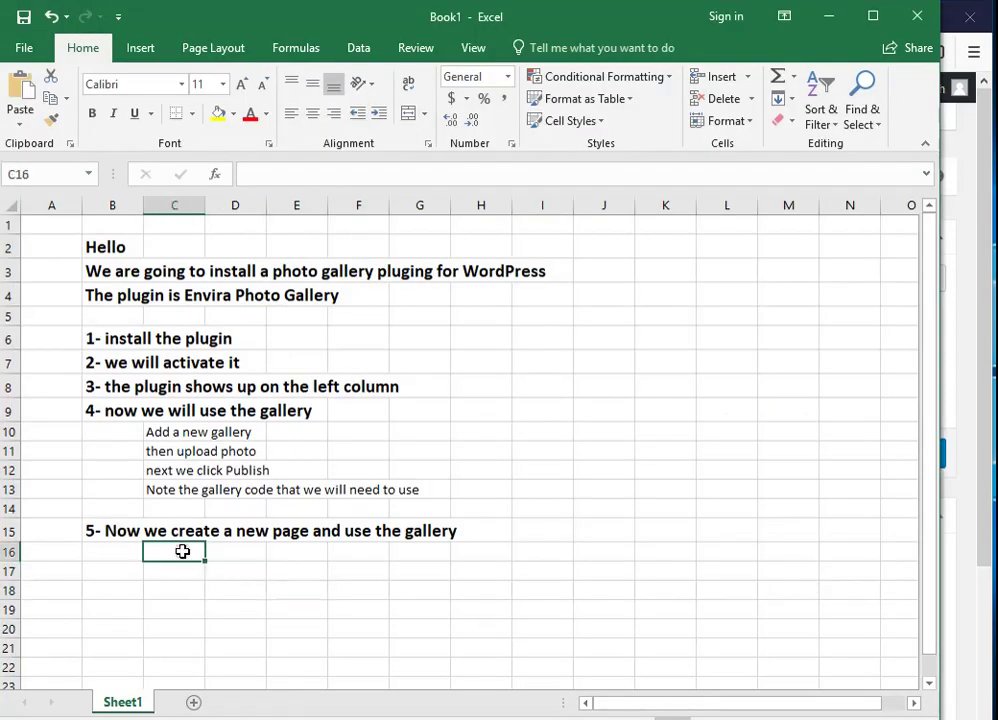
{"action": "type", "text": "th"}
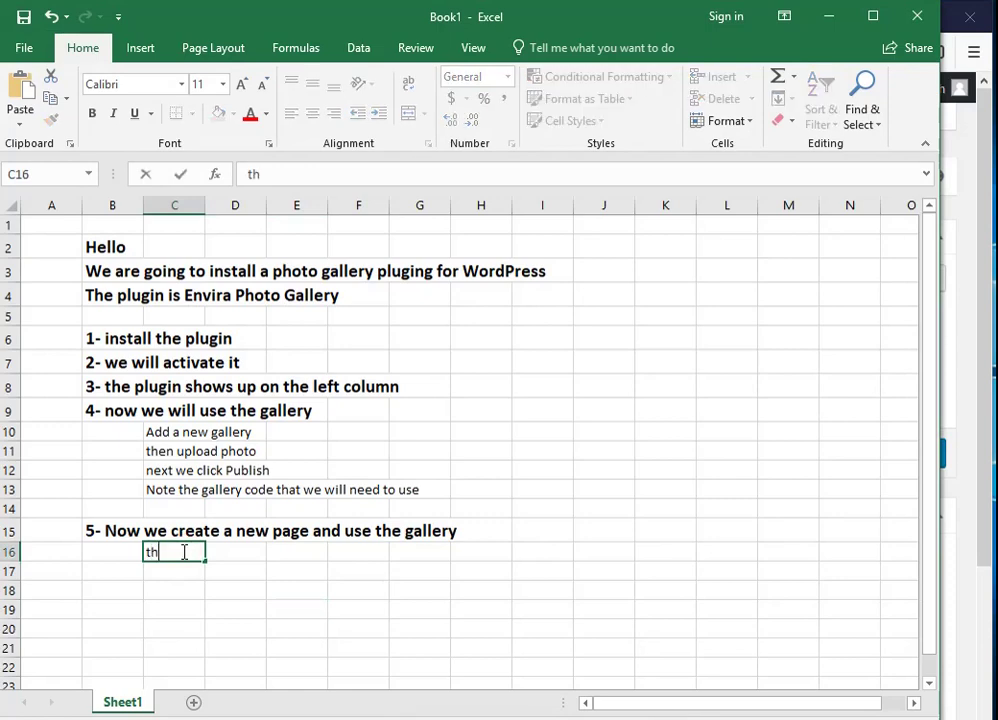
{"action": "type", "text": "en past"}
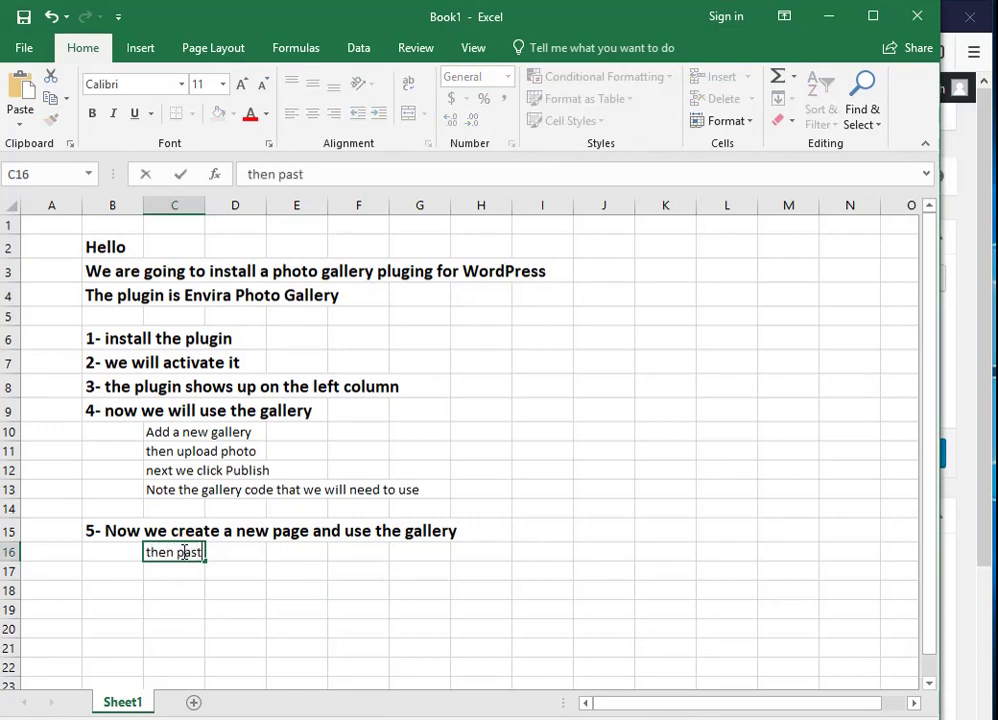
{"action": "type", "text": "e the shortcod"}
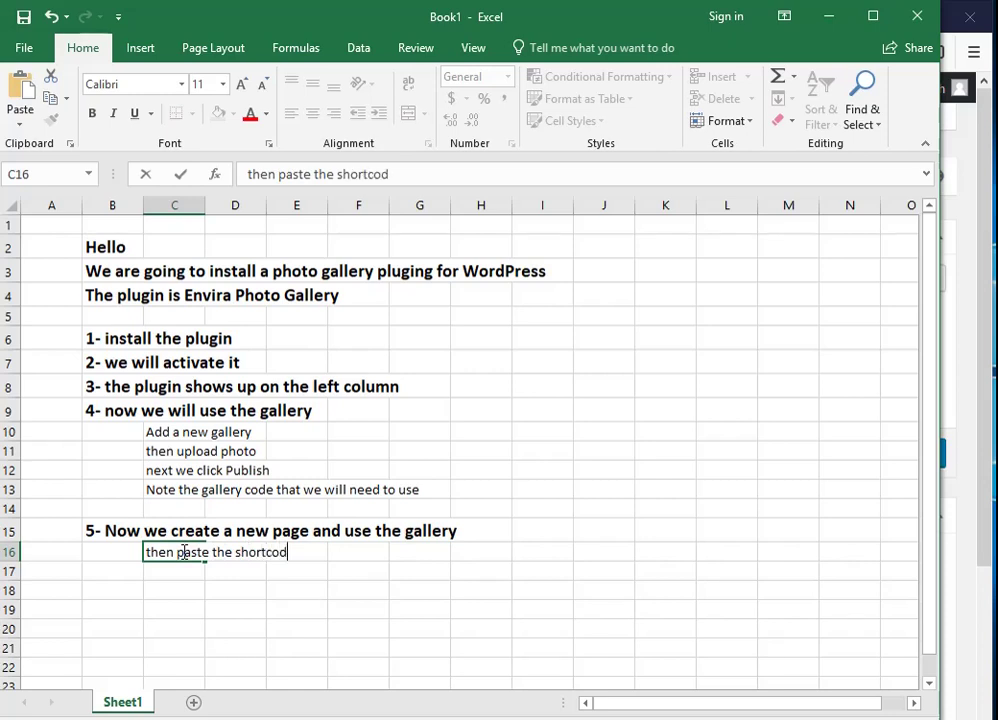
{"action": "type", "text": "e to the pa"}
{"action": "type", "text": "ge"}
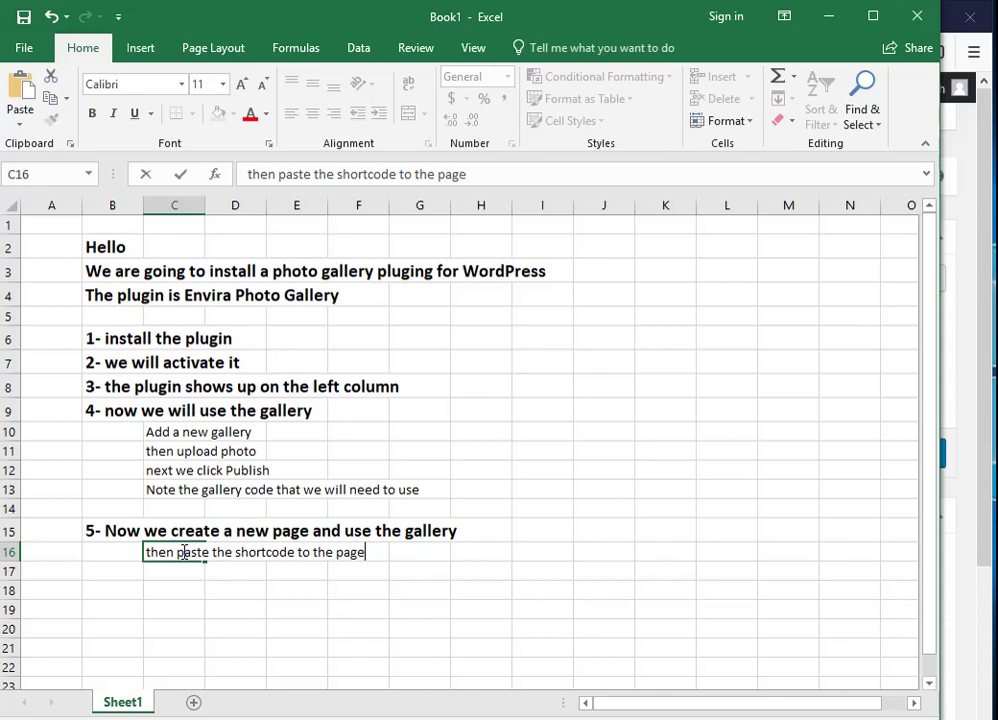
{"action": "key", "text": "Return"}
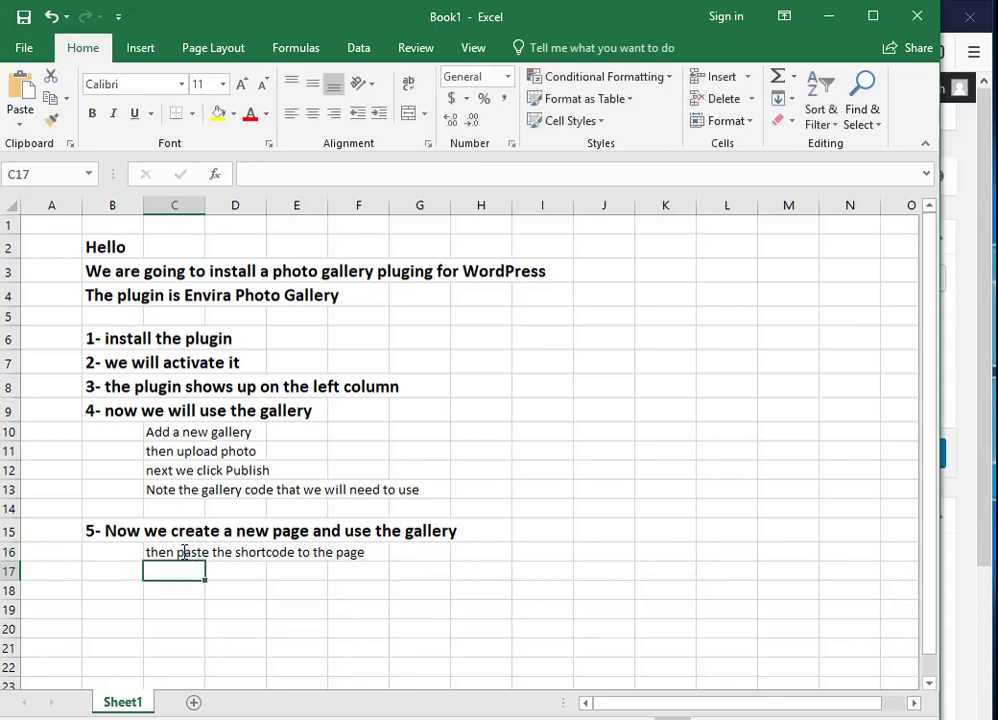
Add the note "Now we can view the page" in cell C17.
{"action": "type", "text": "Now we ca"}
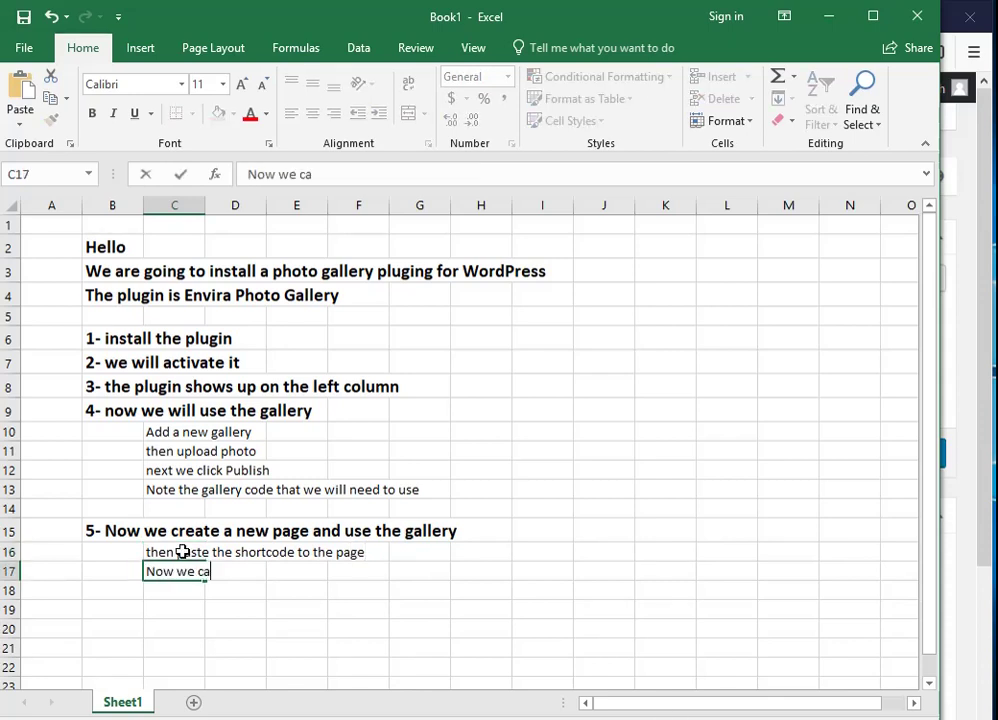
{"action": "type", "text": "n view the"}
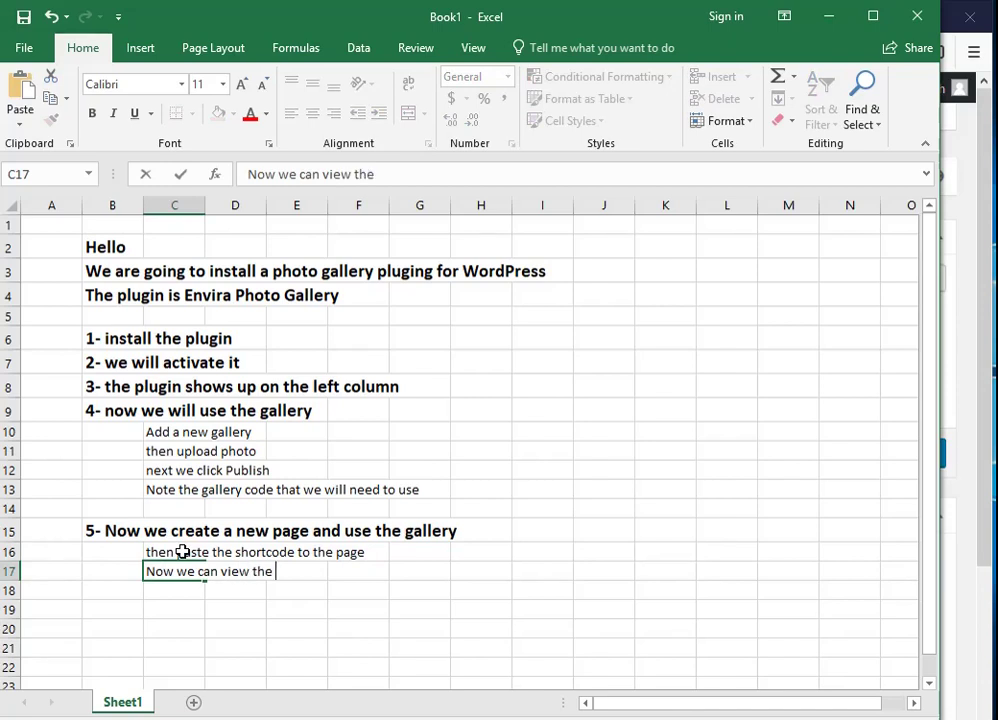
{"action": "type", "text": " page"}
{"action": "key", "text": "Return"}
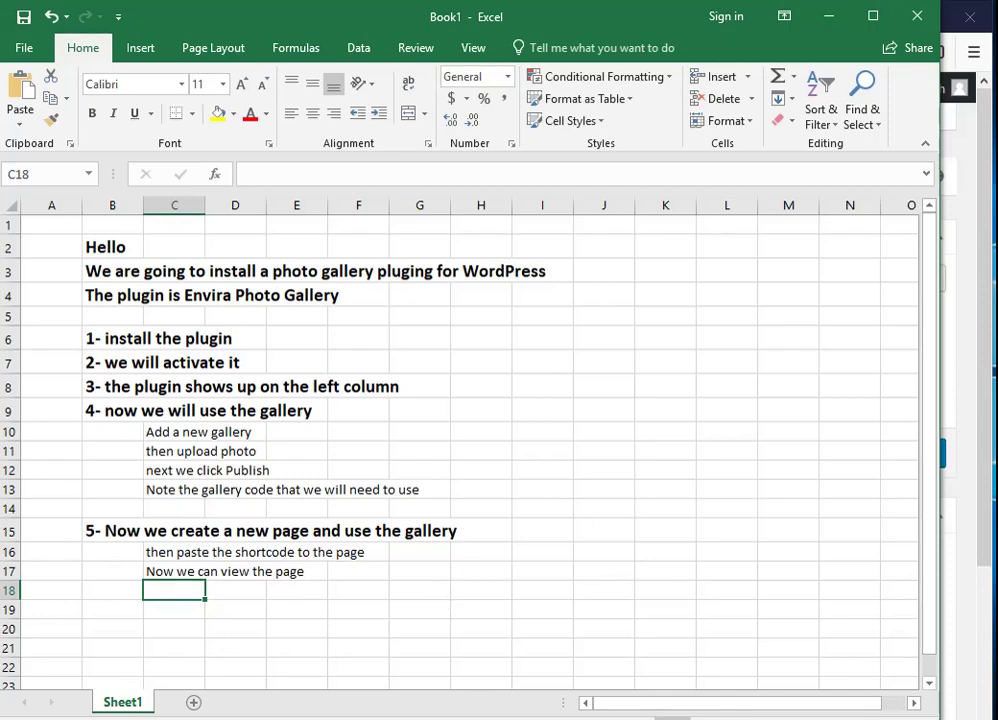
Switch to the browser, view the published Gallery Demo page, and browse its gallery photos enlarged before closing the enlarged view.
{"action": "key", "text": "alt+Tab"}
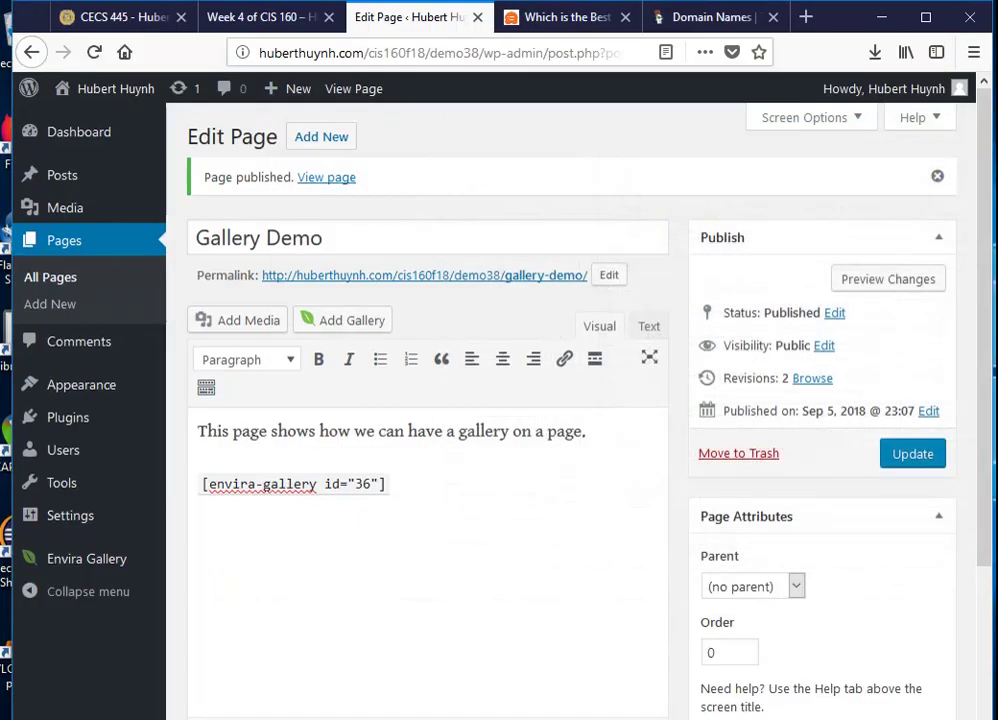
{"action": "left_click", "coordinate": [365, 92]}
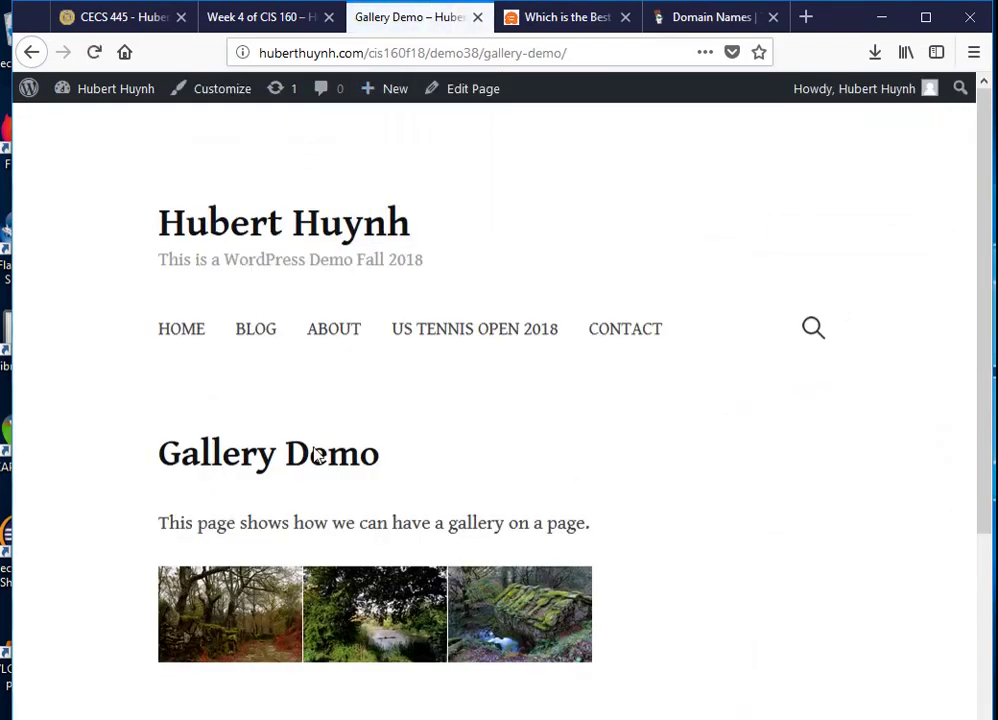
{"action": "left_click", "coordinate": [258, 616]}
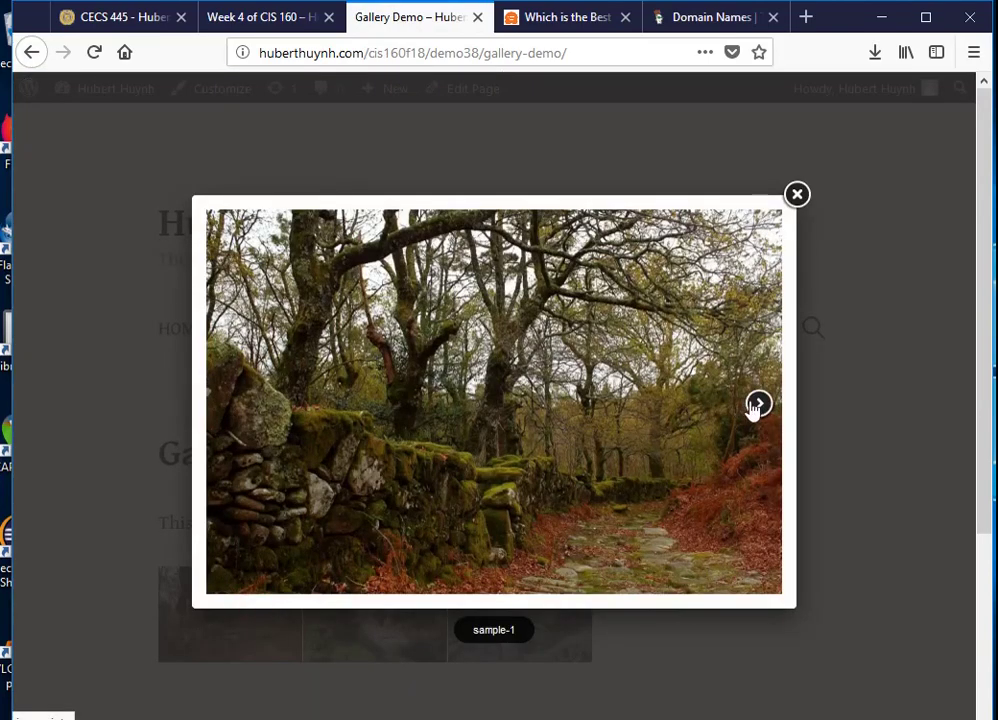
{"action": "left_click", "coordinate": [759, 408]}
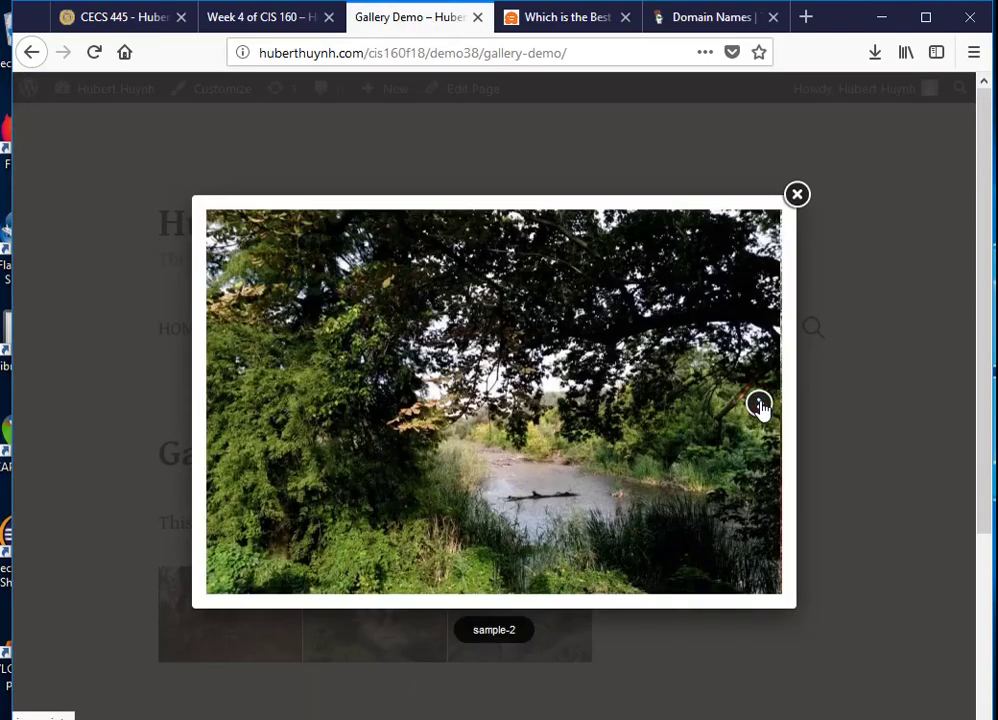
{"action": "left_click", "coordinate": [759, 405]}
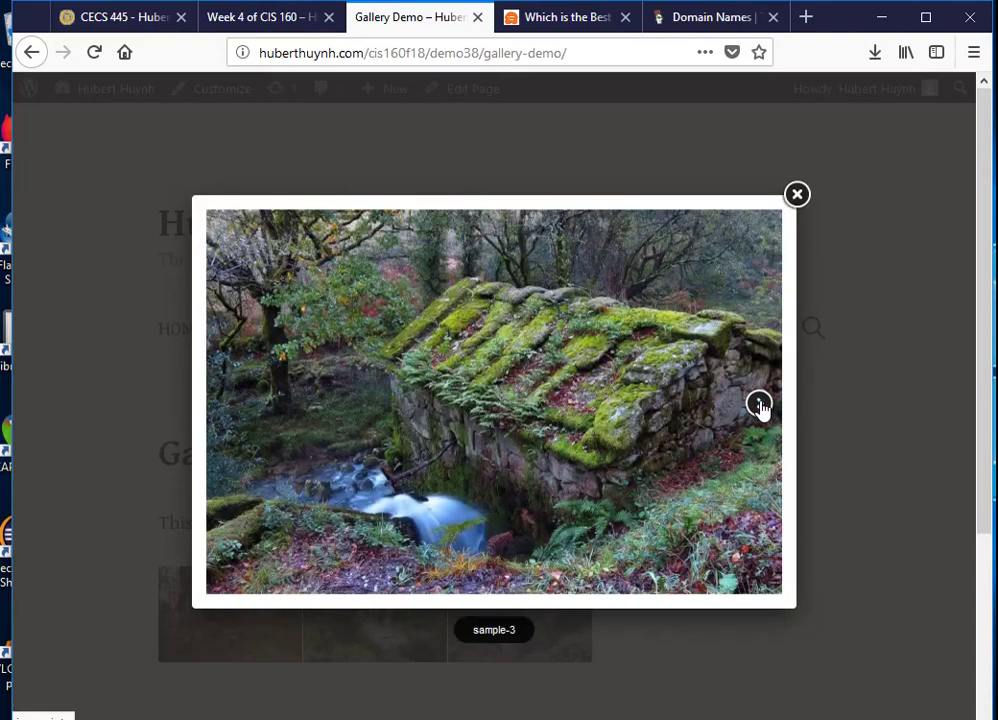
{"action": "left_click", "coordinate": [759, 405]}
{"action": "left_click", "coordinate": [761, 408]}
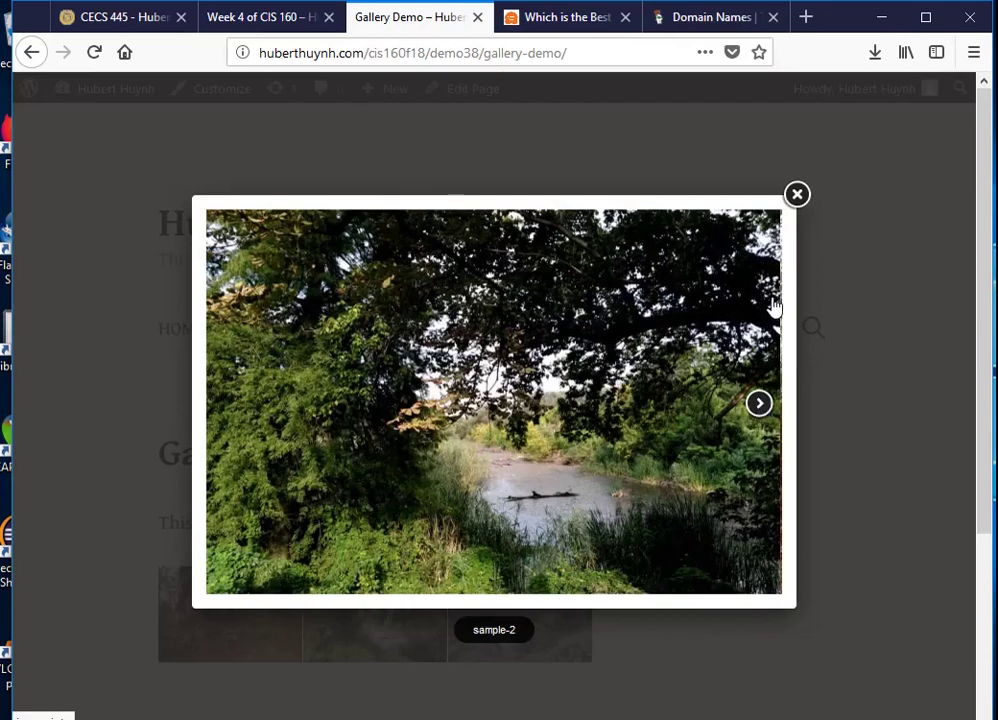
{"action": "left_click", "coordinate": [798, 193]}
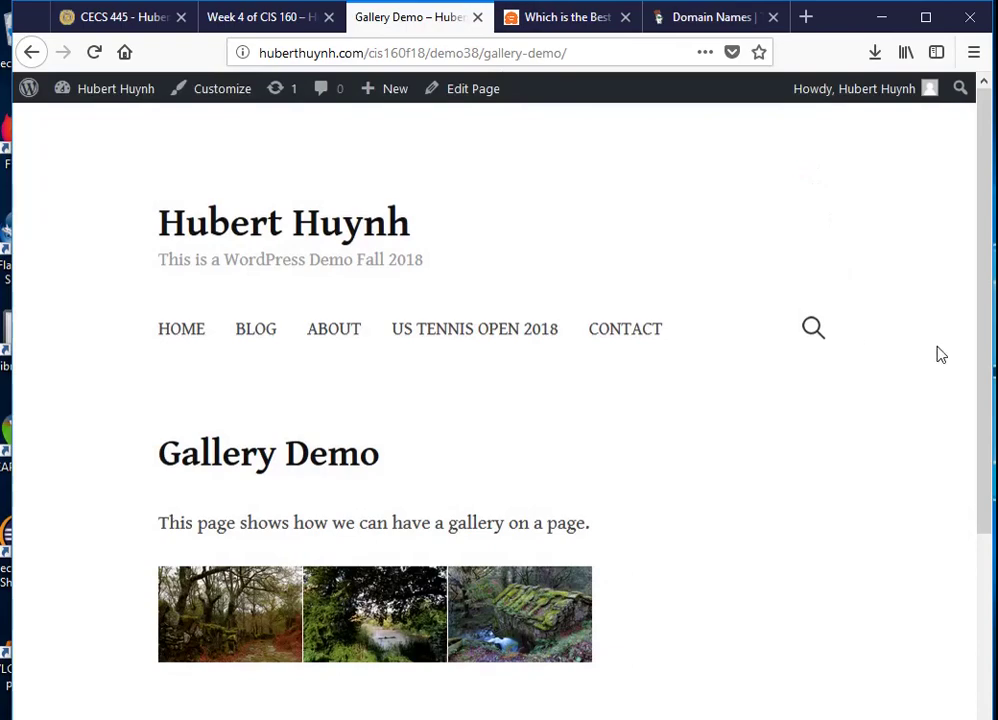
Switch to Excel and write a note beginning "Click at a pic" in cell C18.
{"action": "key", "text": "alt+Tab"}
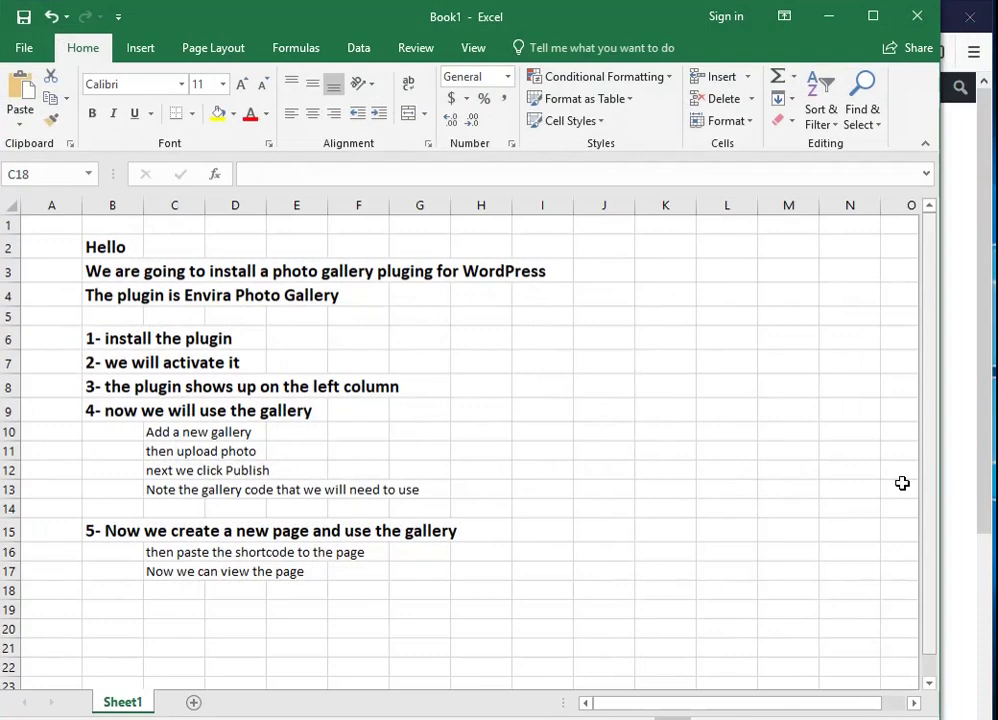
{"action": "left_click", "coordinate": [167, 591]}
{"action": "type", "text": "C"}
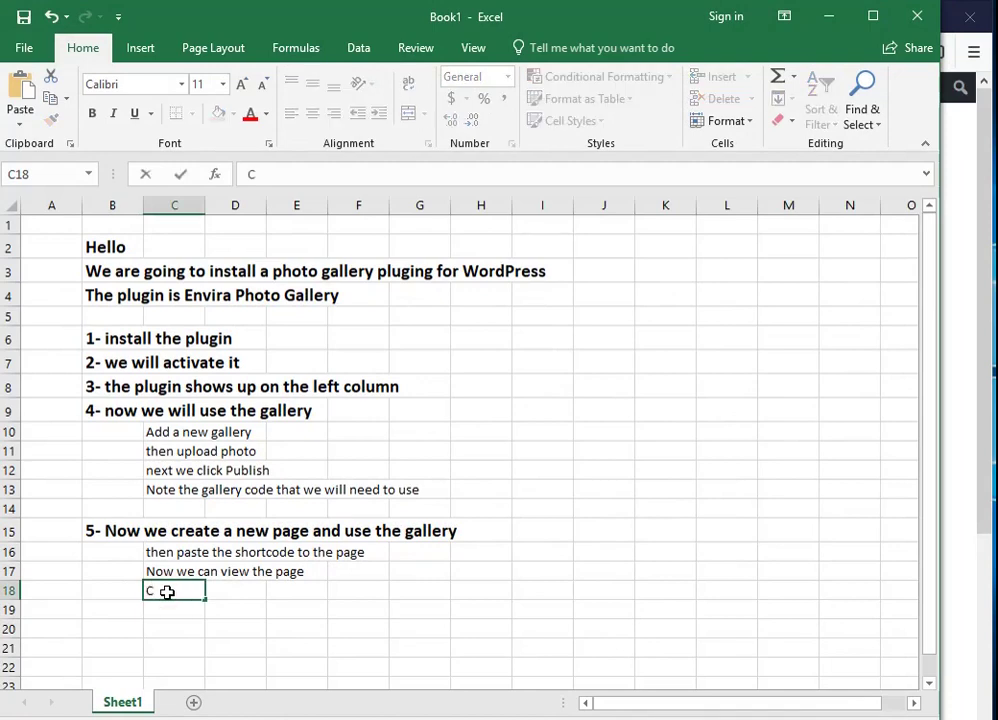
{"action": "type", "text": "lc"}
{"action": "type", "text": "ick"}
{"action": "type", "text": " at a pic"}
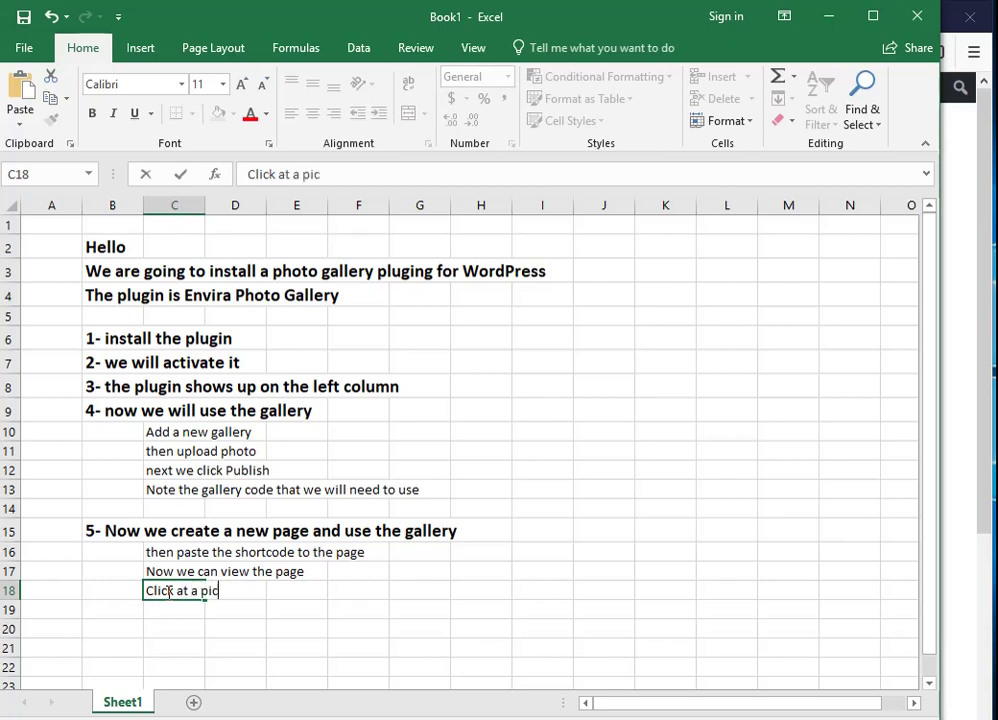